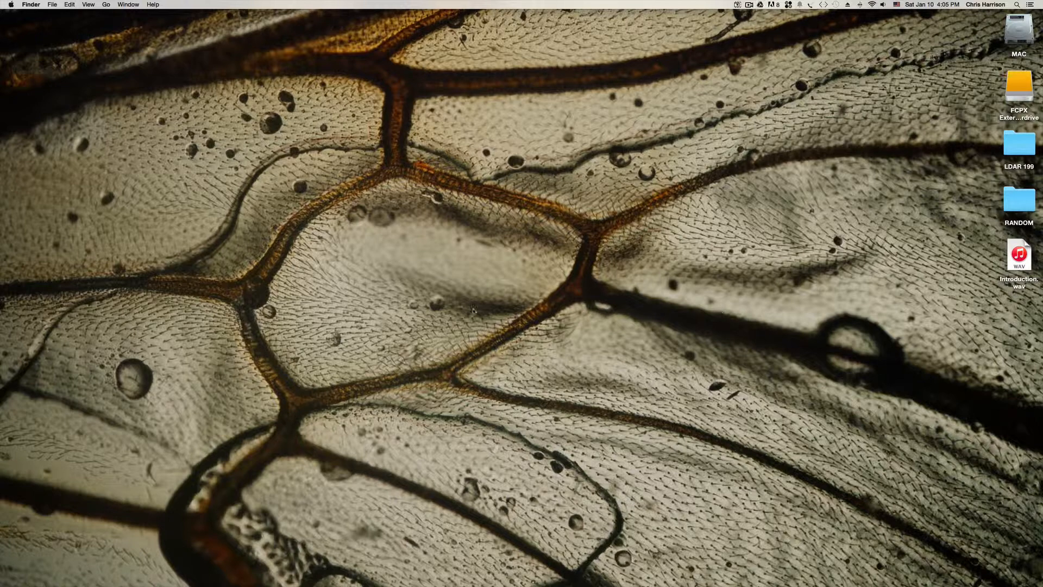
# Create a new folder on the desktop named "Project Folder Template".
pyautogui.rightClick(535, 279)
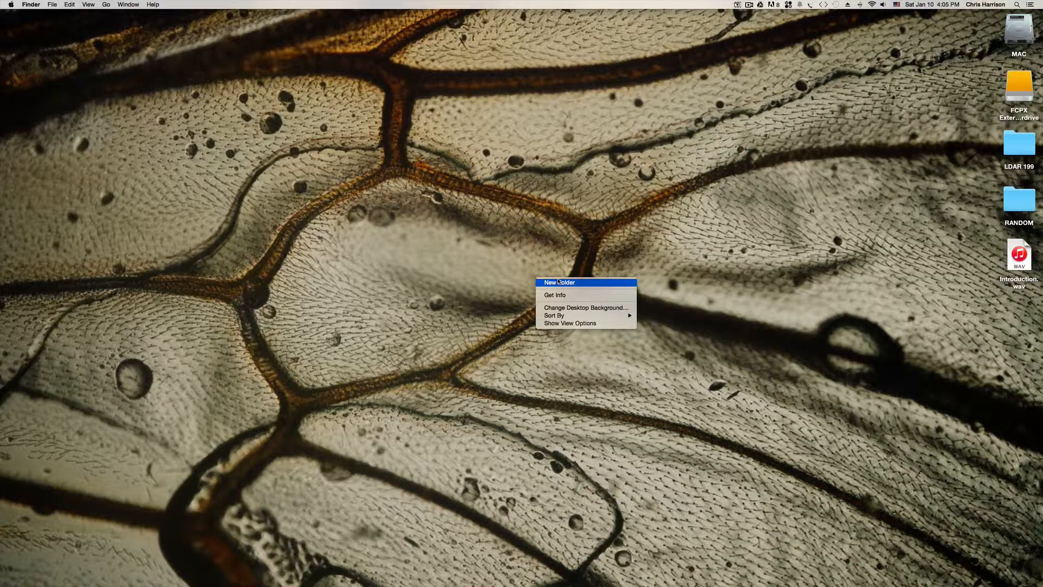
pyautogui.click(559, 282)
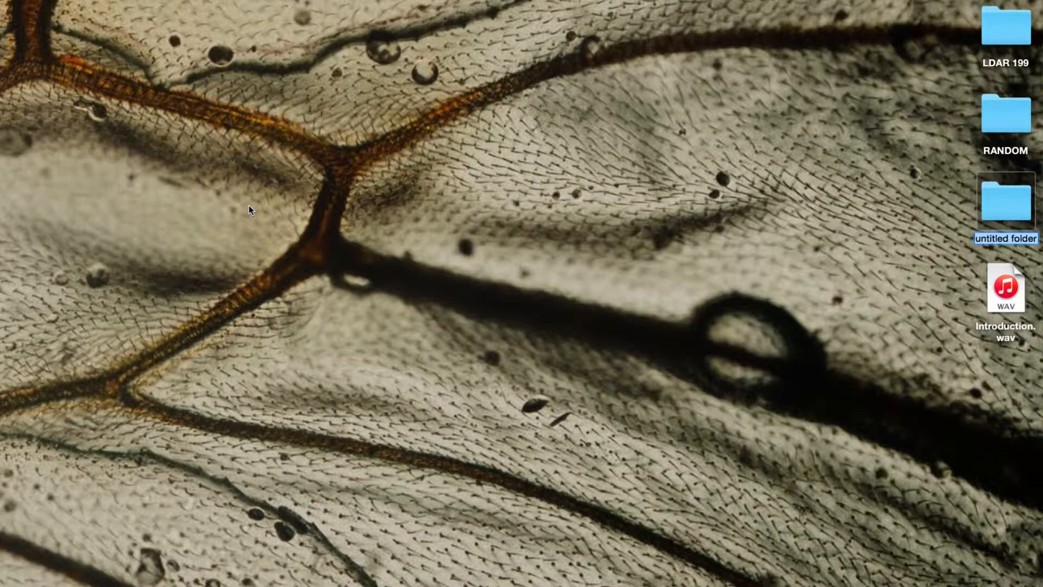
pyautogui.write('Project F')
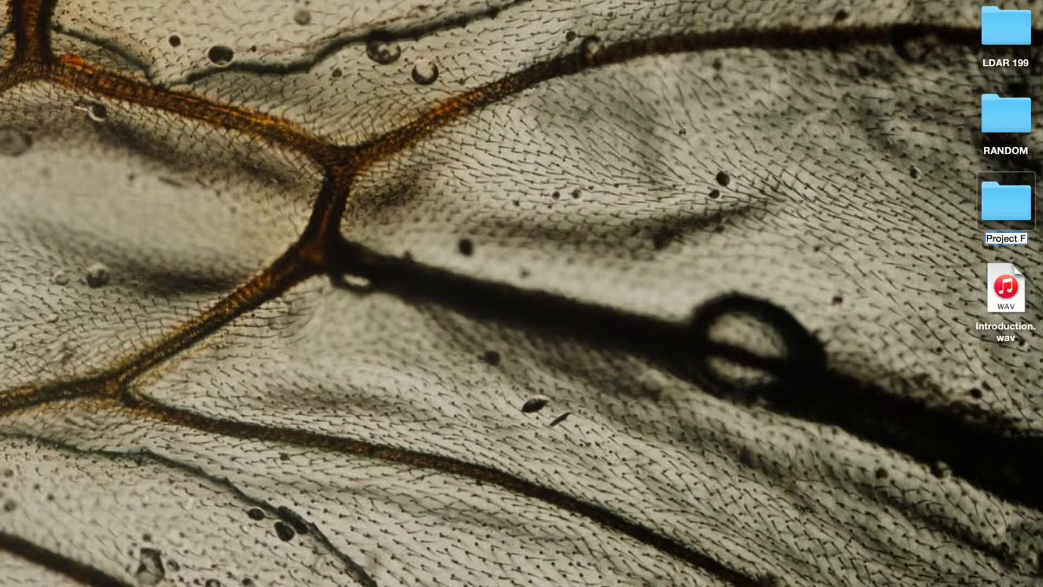
pyautogui.write('older Templ')
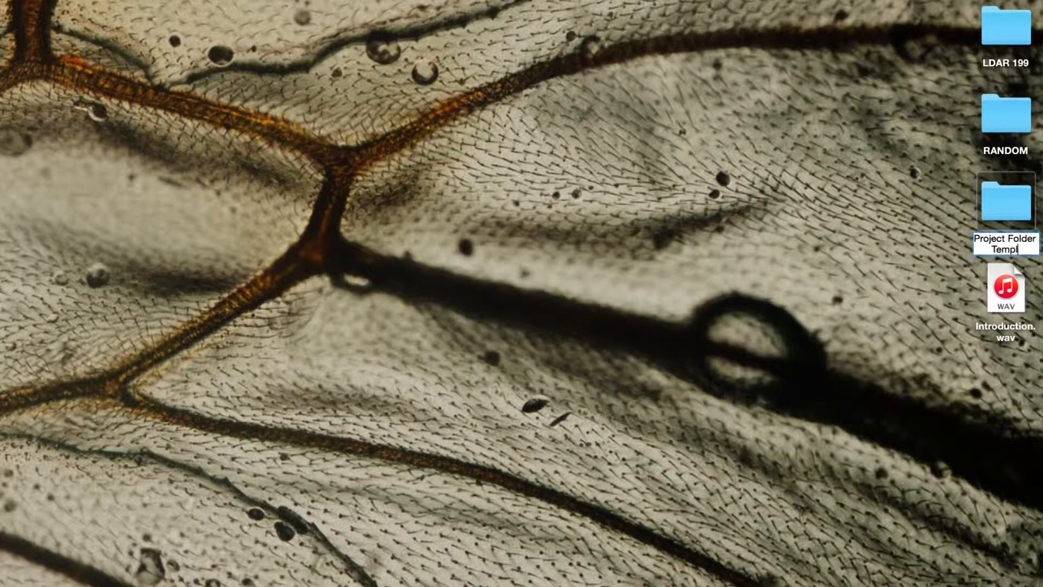
pyautogui.write('ate')
pyautogui.press('Return')
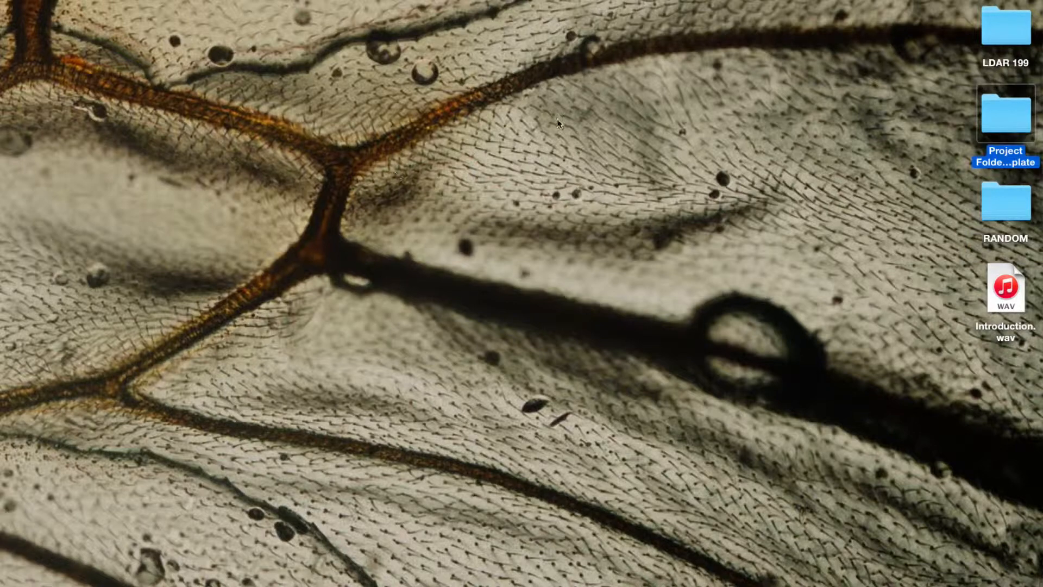
# Open the Project Folder Template folder in a larger window and create a subfolder named "Photoshop" in it.
pyautogui.doubleClick(1023, 124)
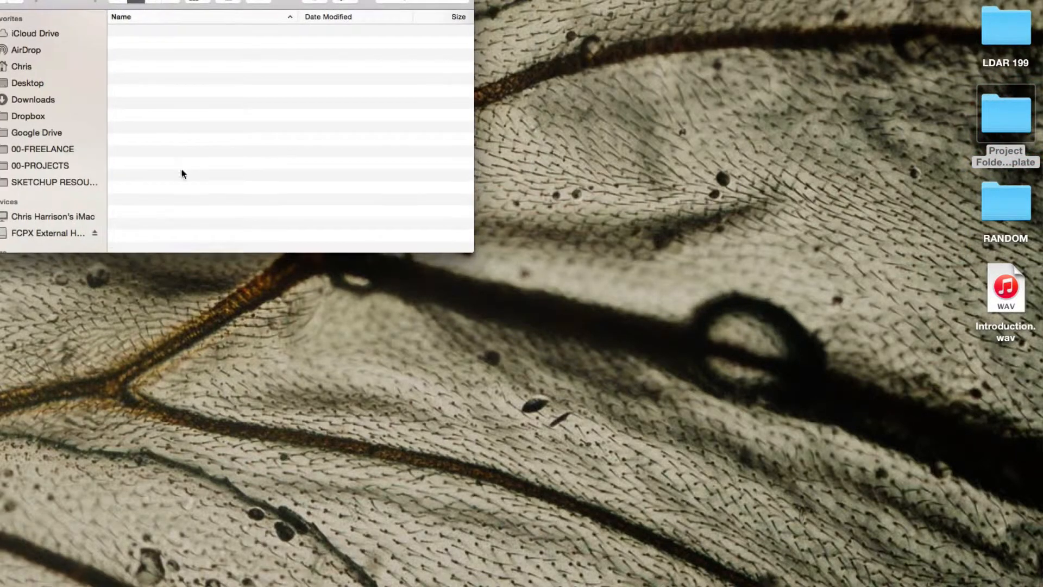
pyautogui.moveTo(475, 252); pyautogui.dragTo(626, 465)
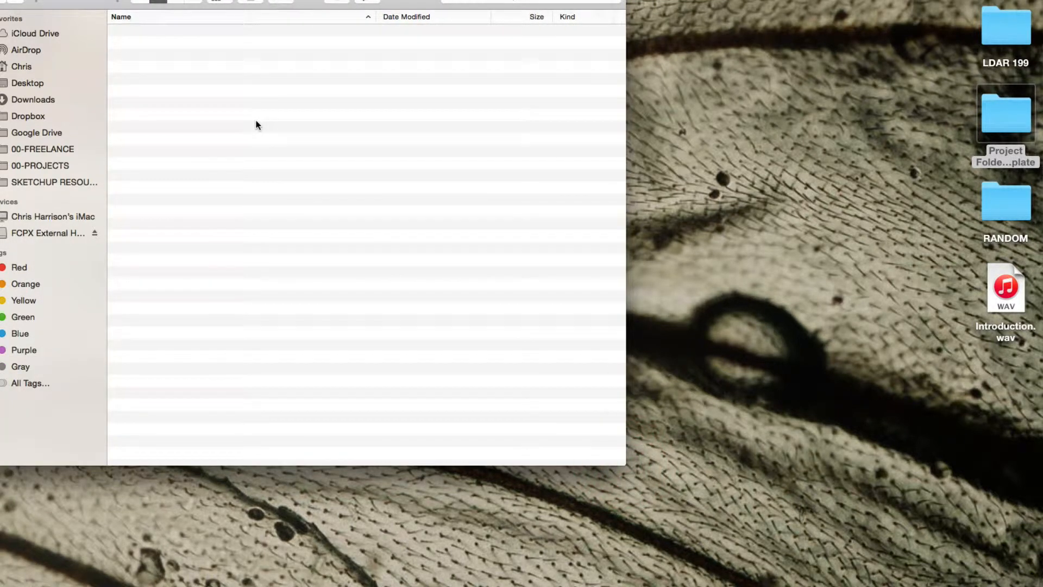
pyautogui.rightClick(139, 48)
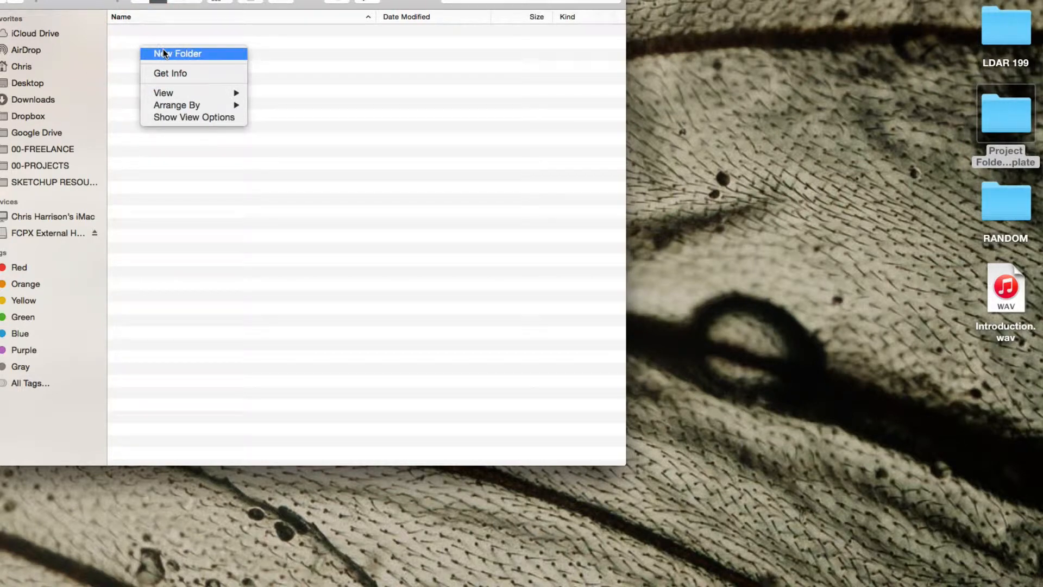
pyautogui.click(164, 52)
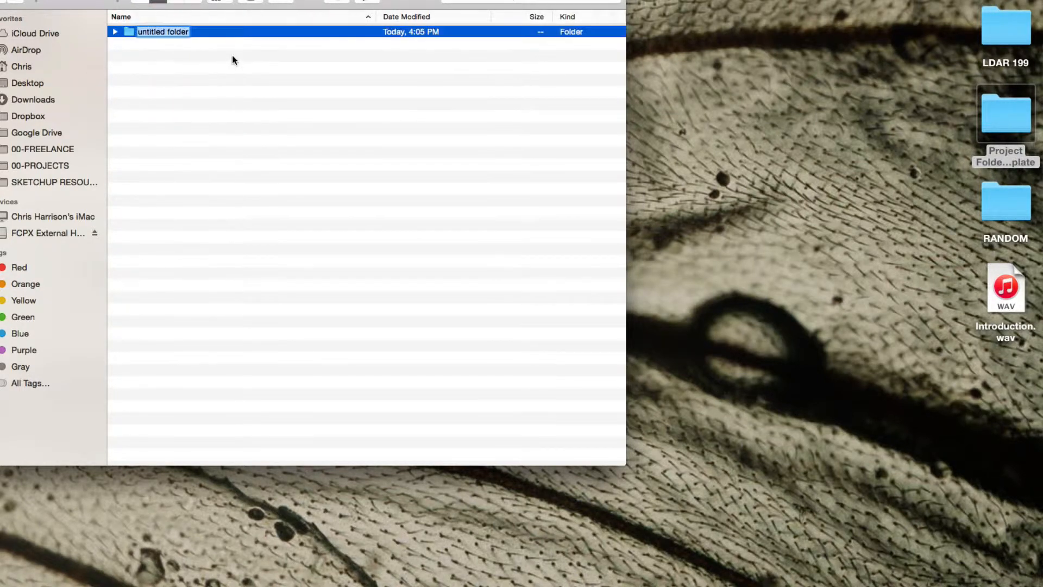
pyautogui.write('Photoshop')
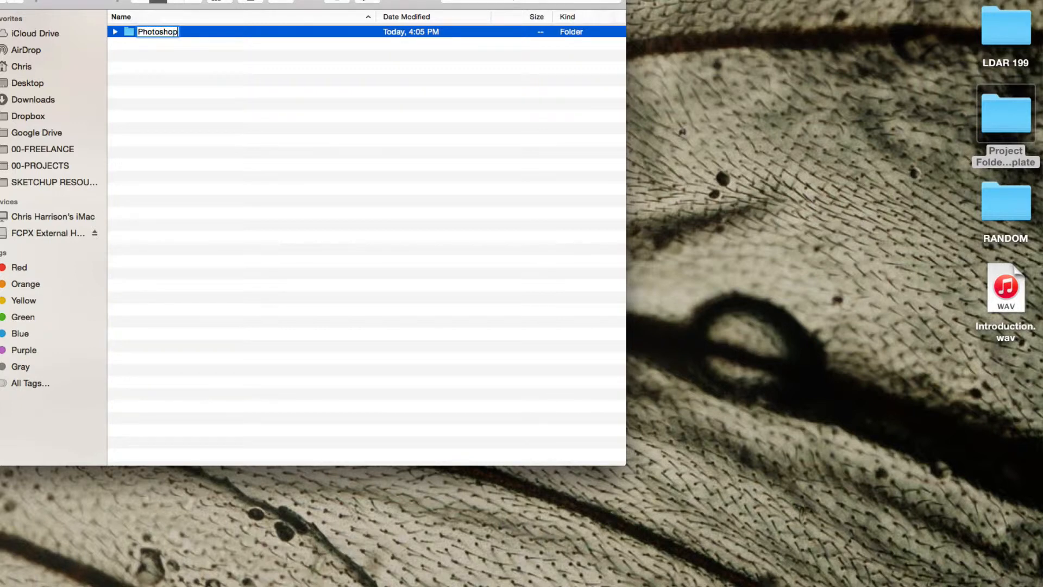
pyautogui.press('Return')
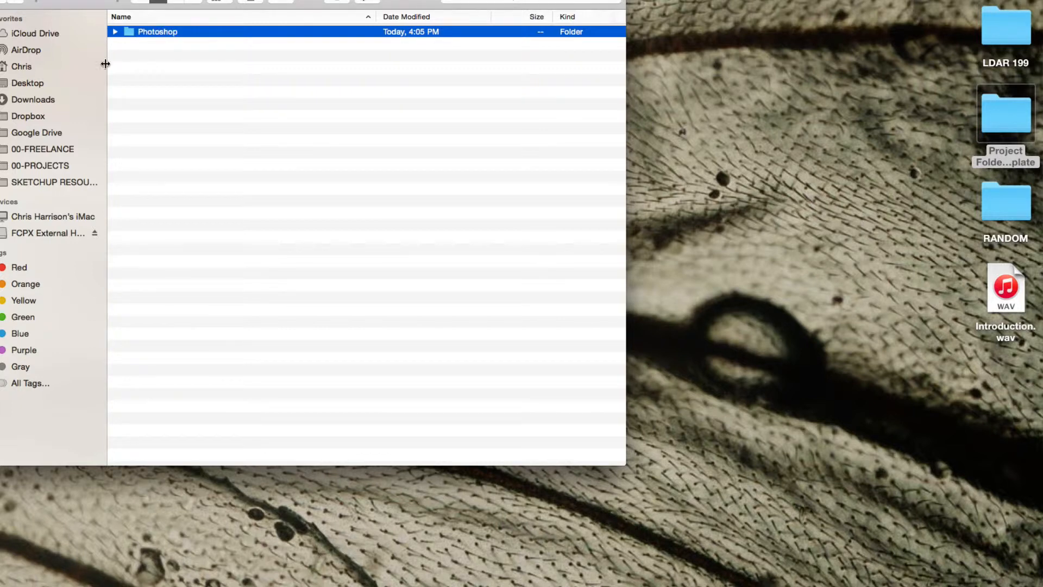
# Add a subfolder named "AutoCAD" alongside the Photoshop folder.
pyautogui.rightClick(172, 69)
pyautogui.click(201, 75)
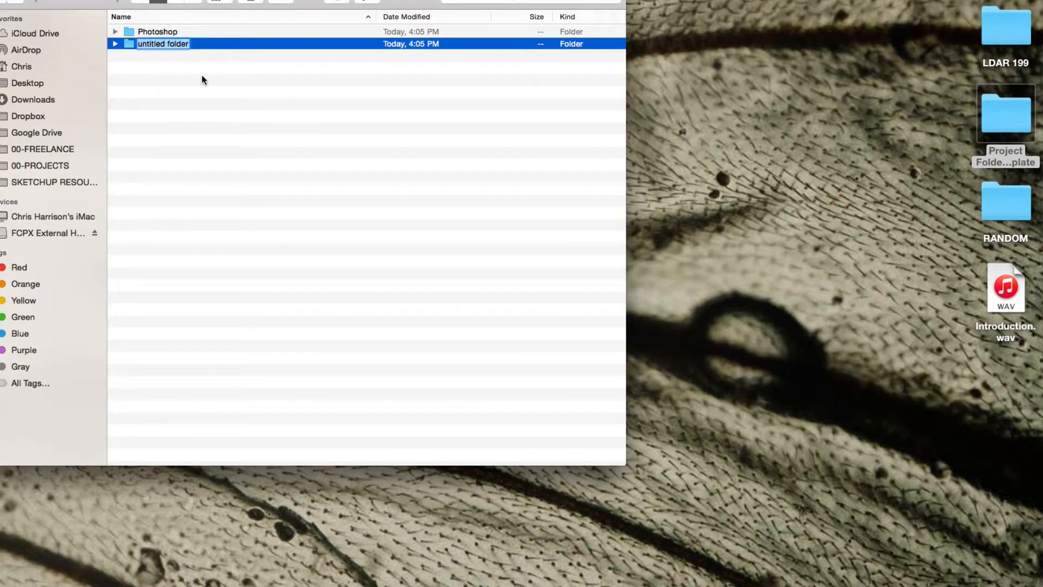
pyautogui.write('AutoCAD')
pyautogui.press('Return')
# Add a subfolder named "SketchUp" to the project template folder.
pyautogui.rightClick(169, 98)
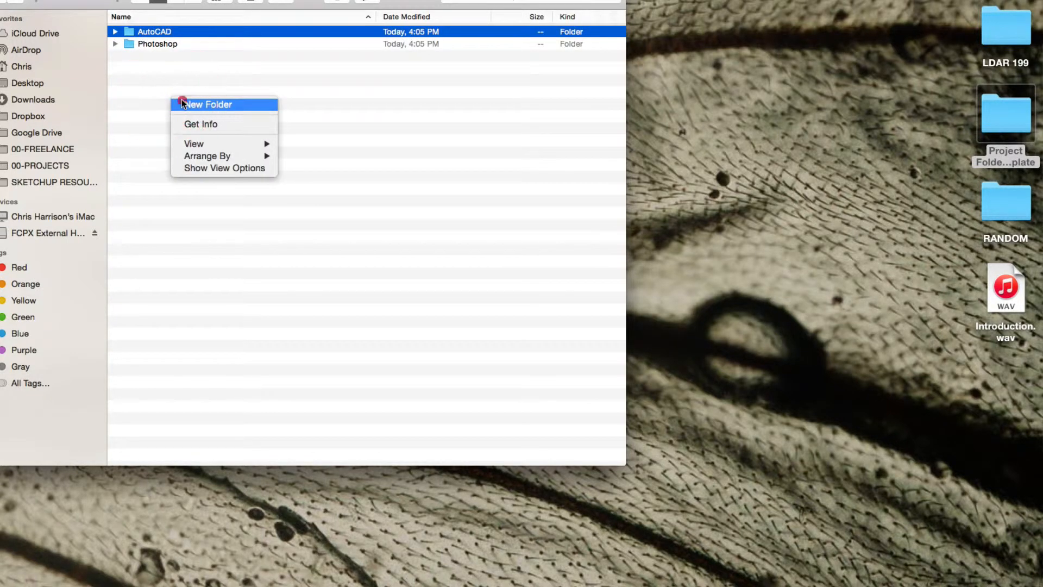
pyautogui.click(182, 101)
pyautogui.write('SketchUp')
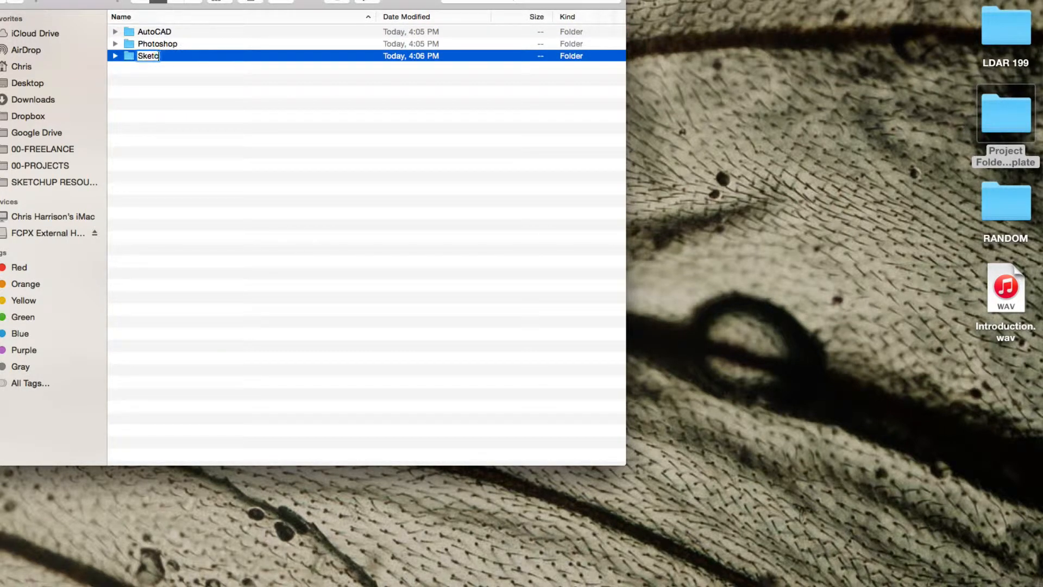
pyautogui.click(182, 124)
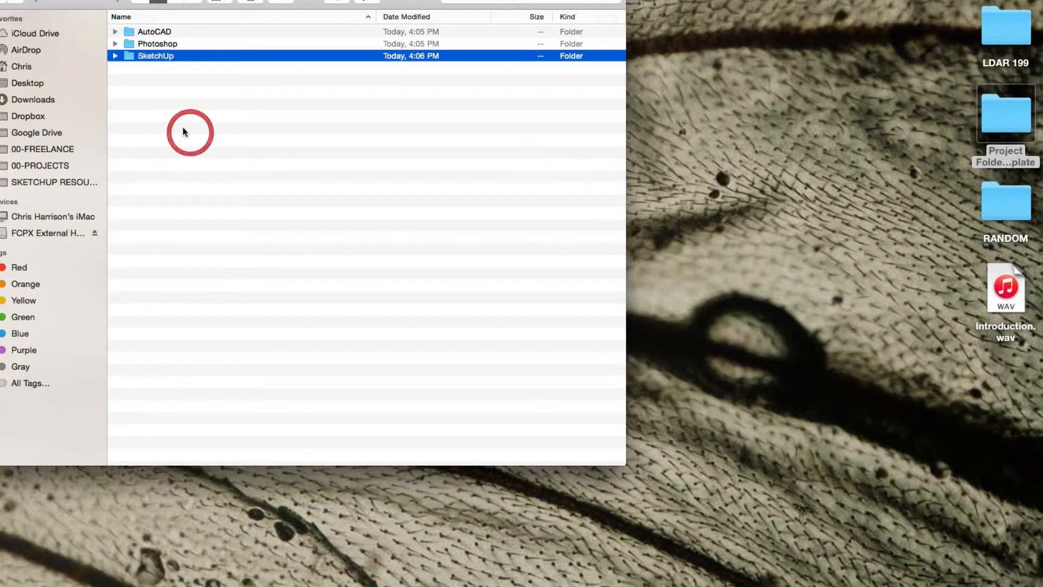
# Add a subfolder named "Layout" to the project template folder.
pyautogui.rightClick(180, 95)
pyautogui.click(197, 101)
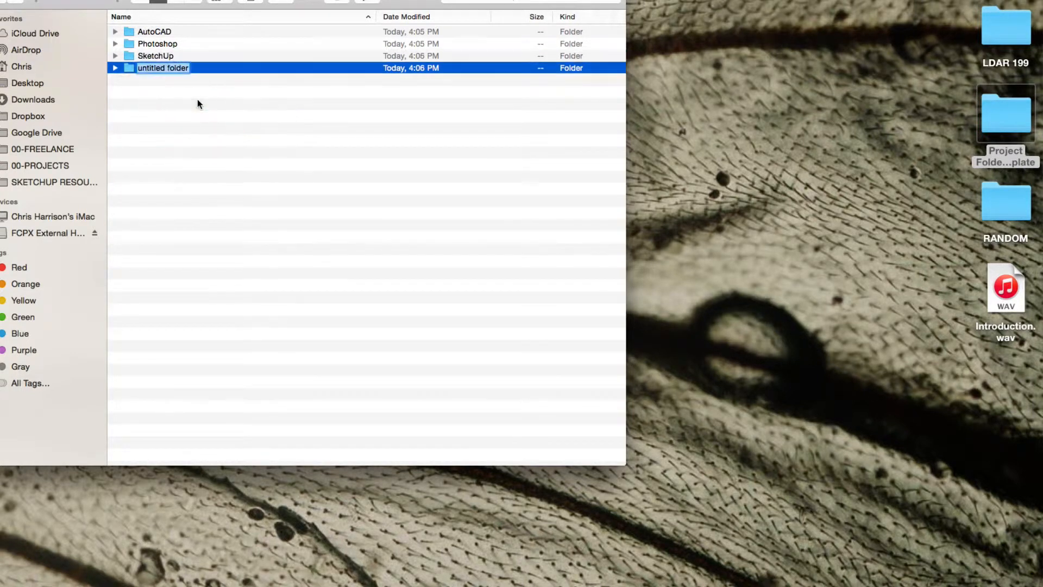
pyautogui.write('Layout')
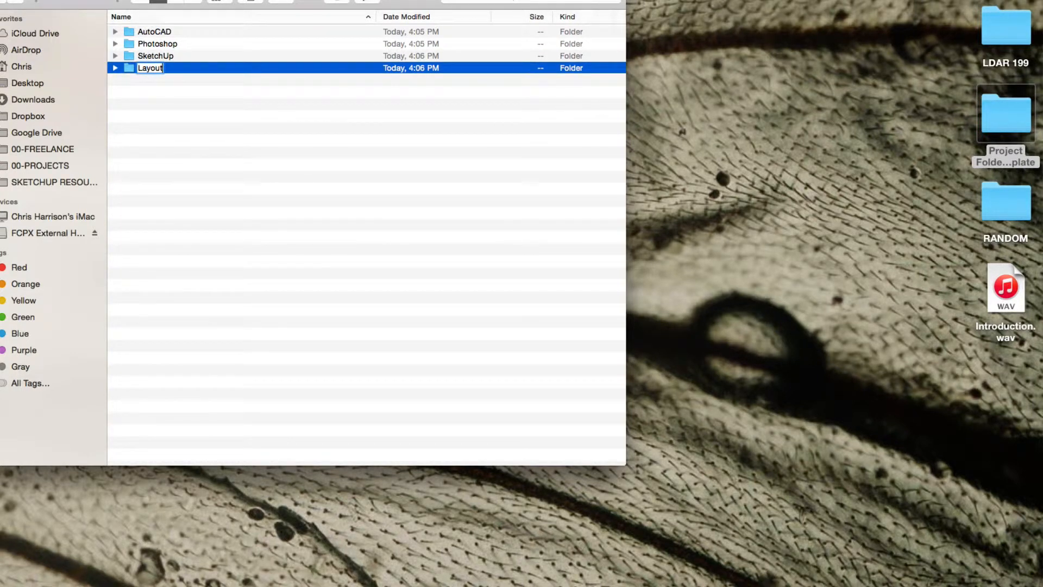
pyautogui.press('Return')
pyautogui.click(182, 180)
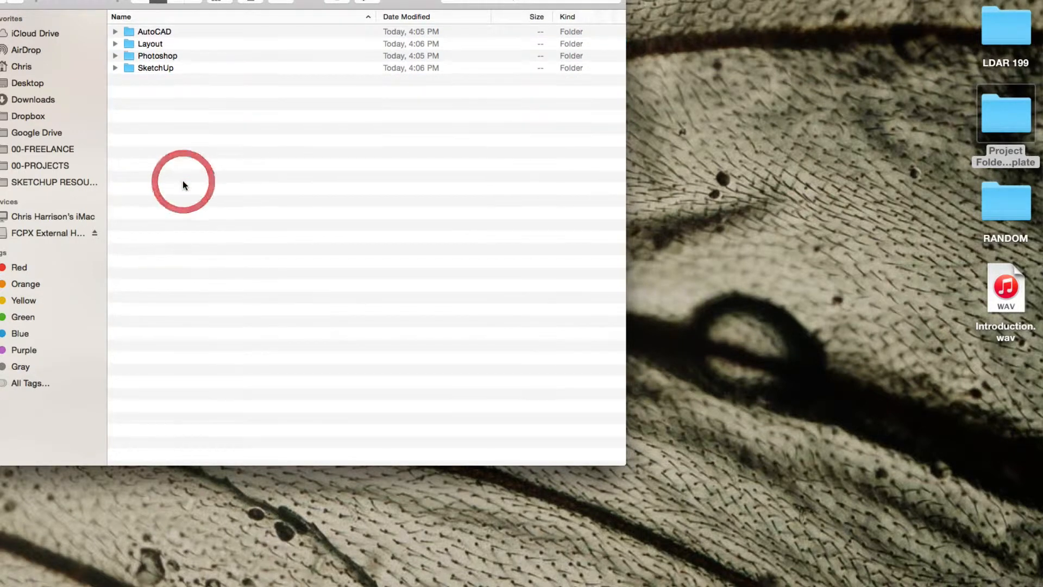
# Add a subfolder named "Illustrator" to the project template folder.
pyautogui.rightClick(183, 185)
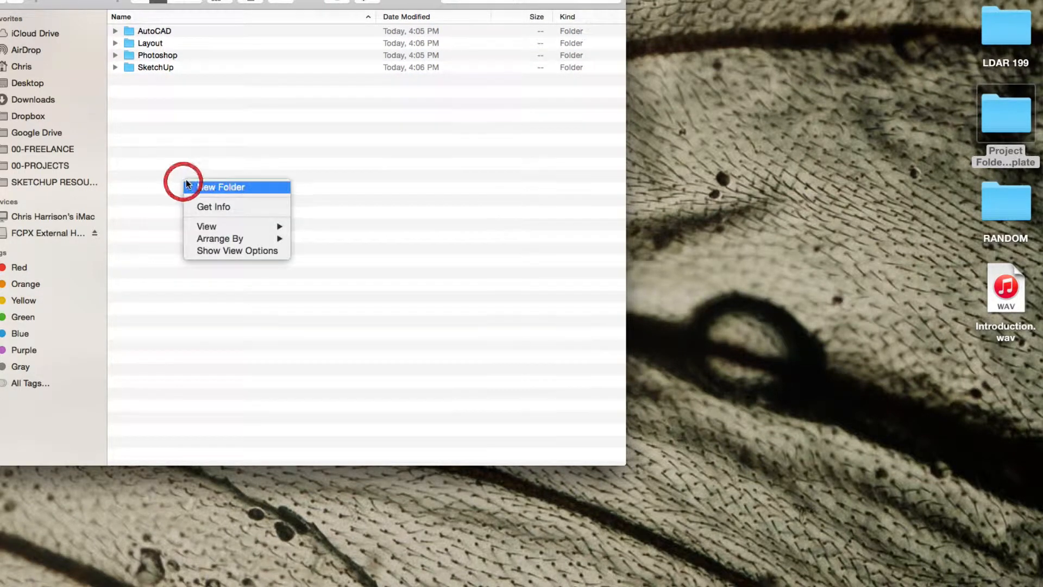
pyautogui.click(209, 186)
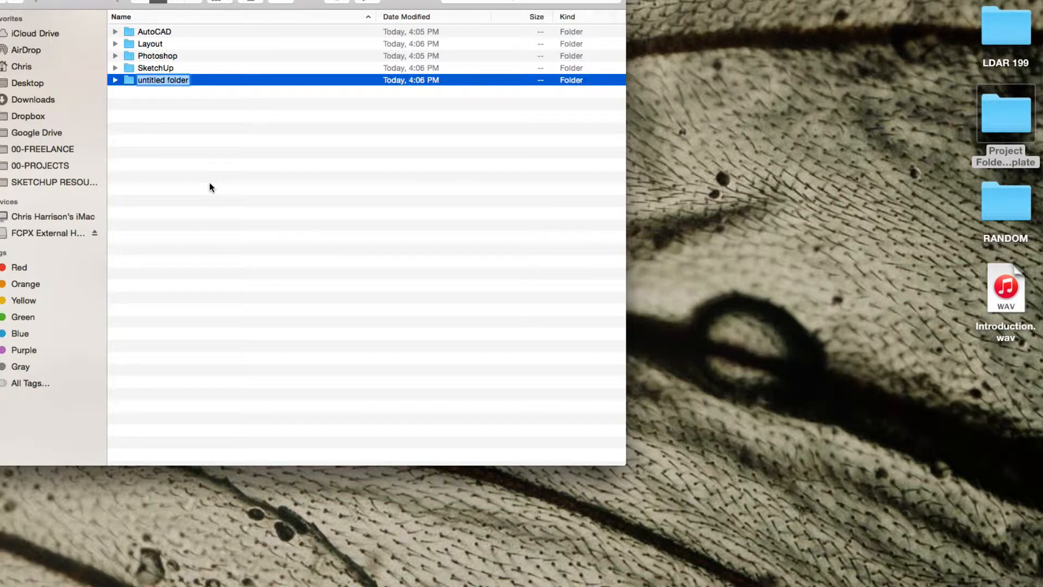
pyautogui.write('Illustrator')
pyautogui.press('Return')
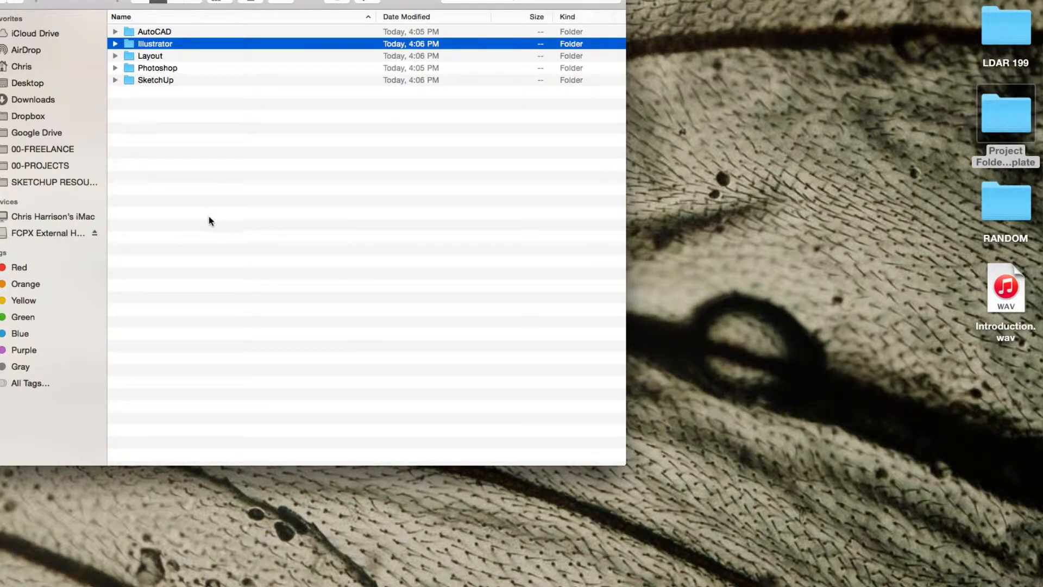
pyautogui.click(175, 146)
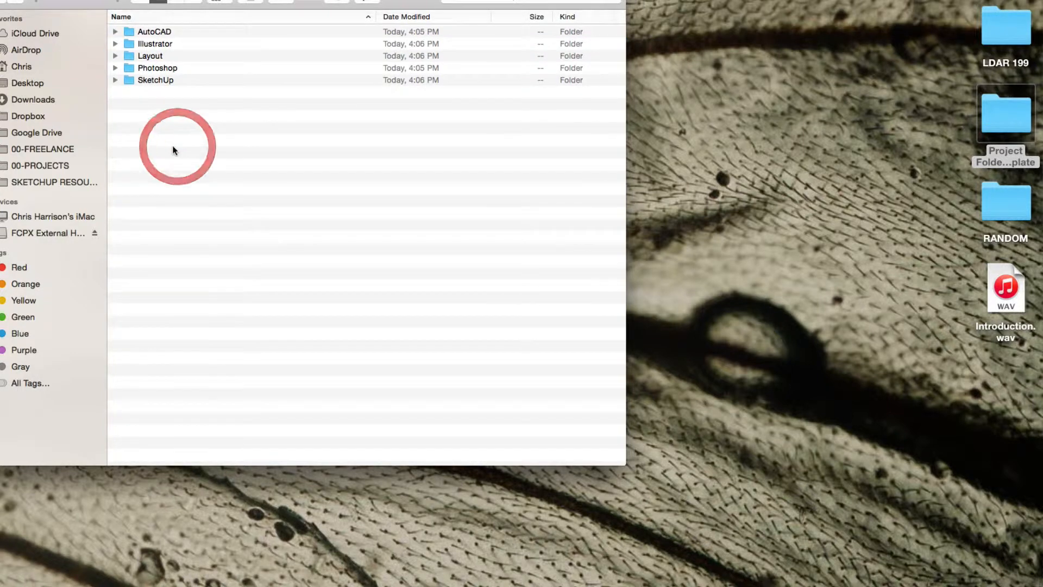
# Add a subfolder named "00-Finished Pieces" to the project template folder.
pyautogui.rightClick(160, 139)
pyautogui.click(188, 143)
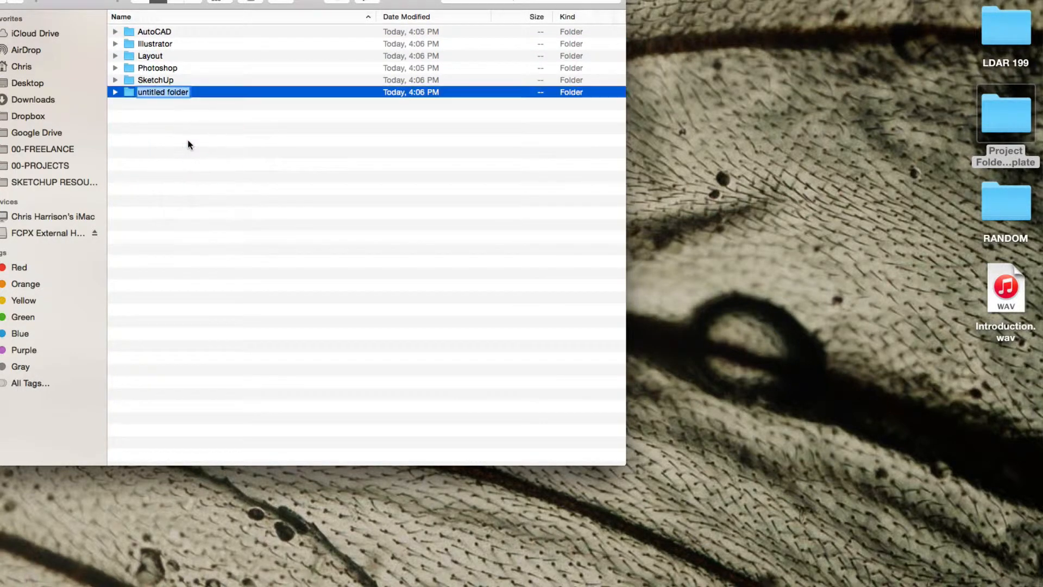
pyautogui.write('00-')
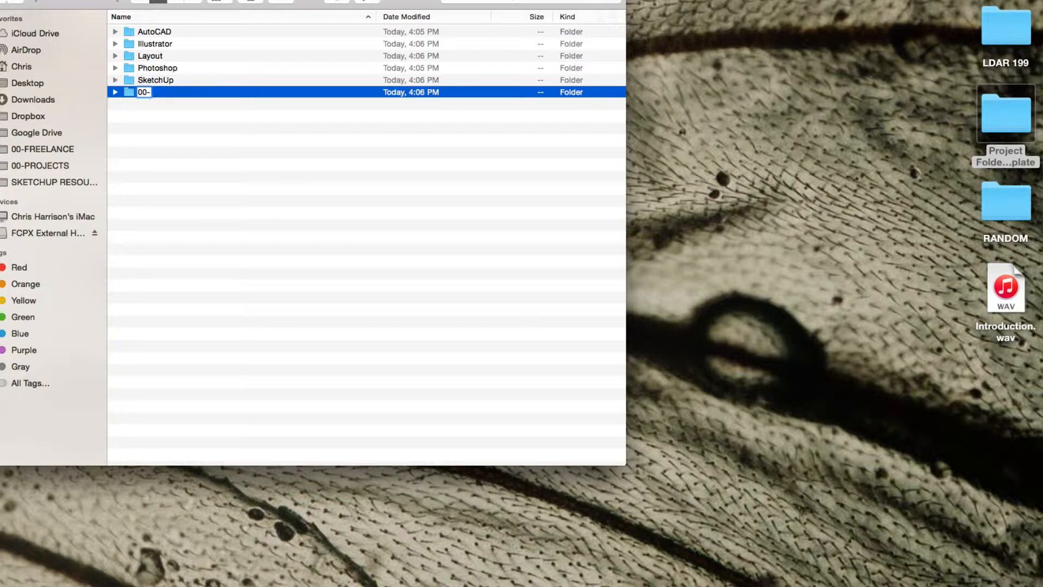
pyautogui.write('Finished Pieces')
pyautogui.press('Return')
# Add a subfolder named "00-Site Imagery" to the project template folder.
pyautogui.rightClick(217, 189)
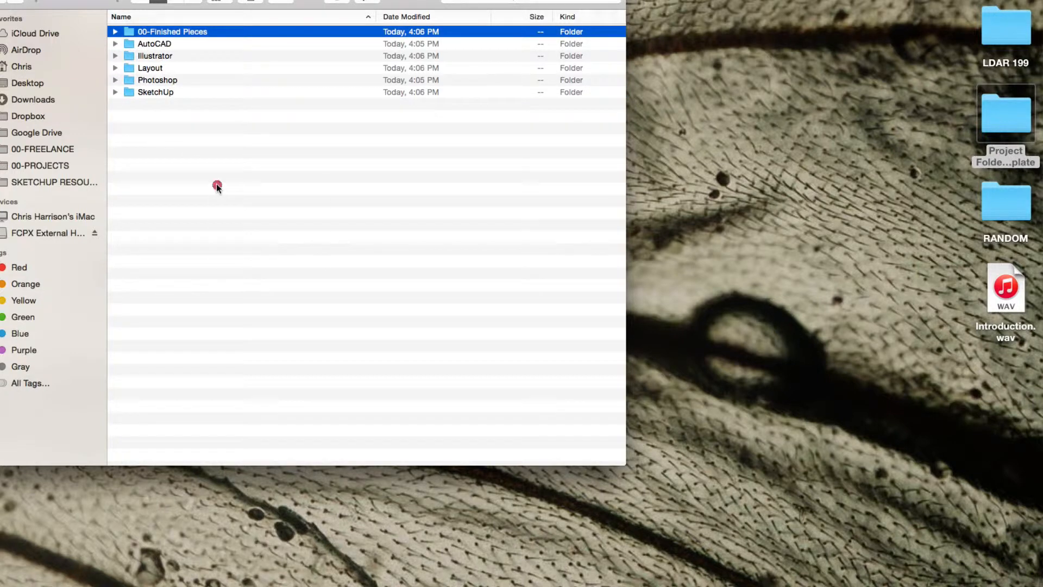
pyautogui.click(247, 188)
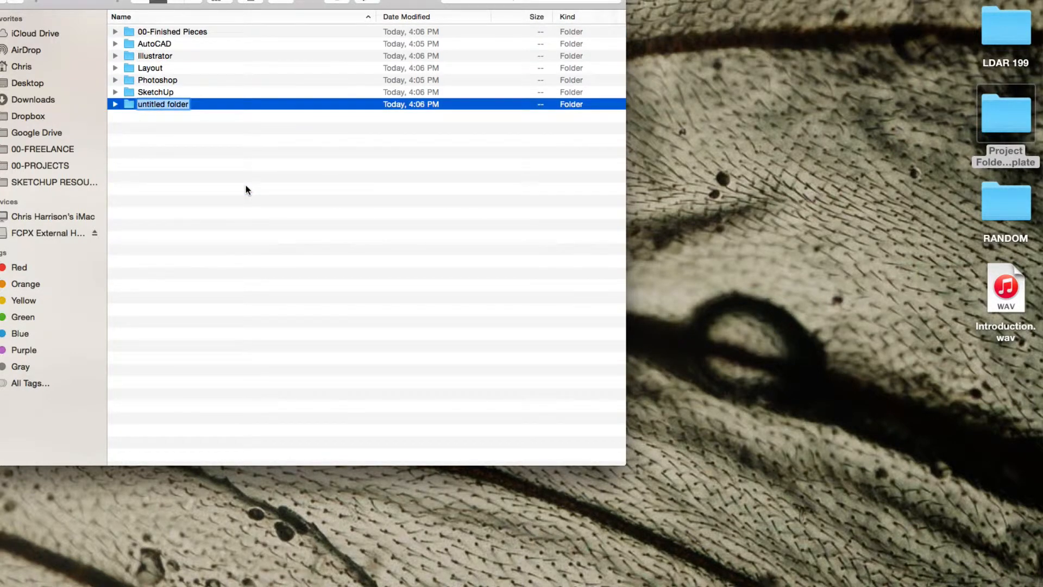
pyautogui.write('00-Site Imag')
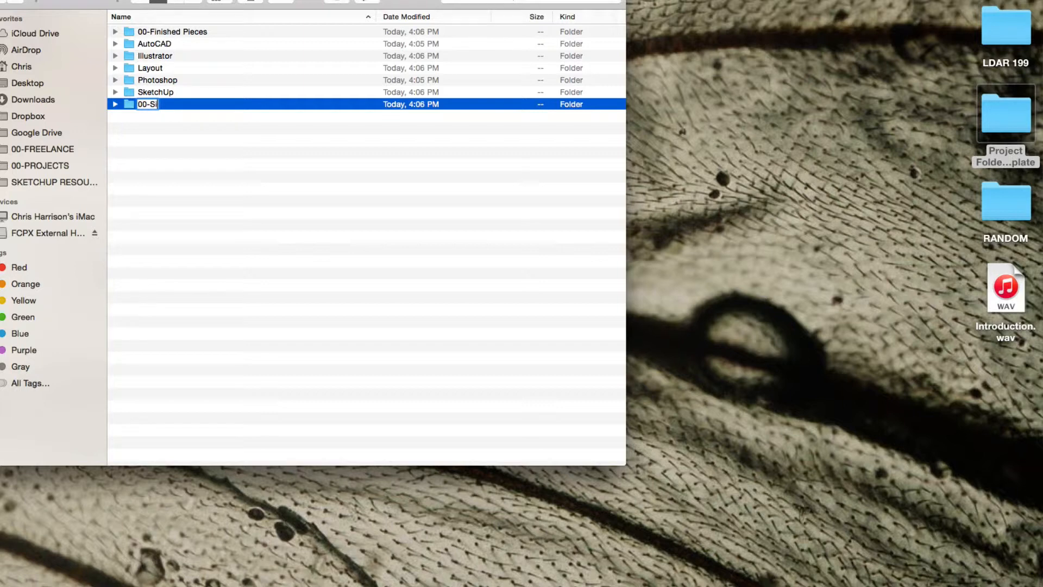
pyautogui.write('ery')
pyautogui.press('Return')
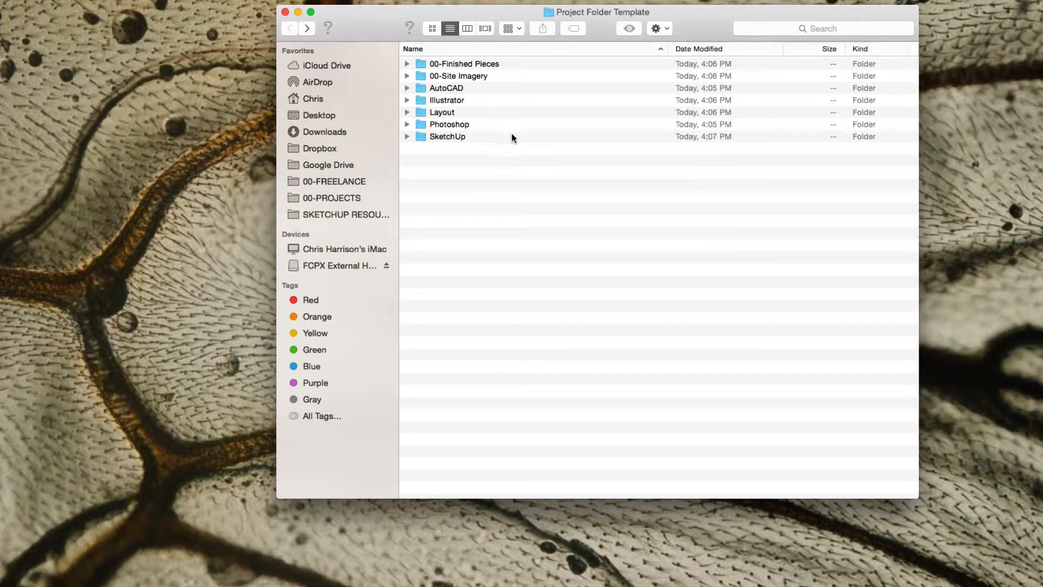
# Open the SketchUp folder and create a subfolder named "Components" inside it.
pyautogui.click(448, 138)
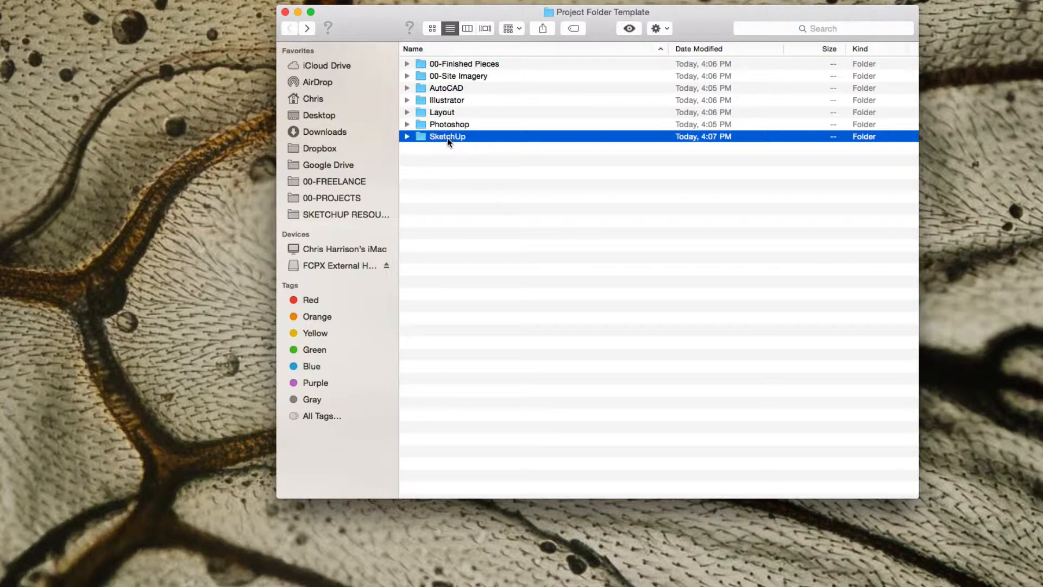
pyautogui.doubleClick(447, 138)
pyautogui.rightClick(448, 139)
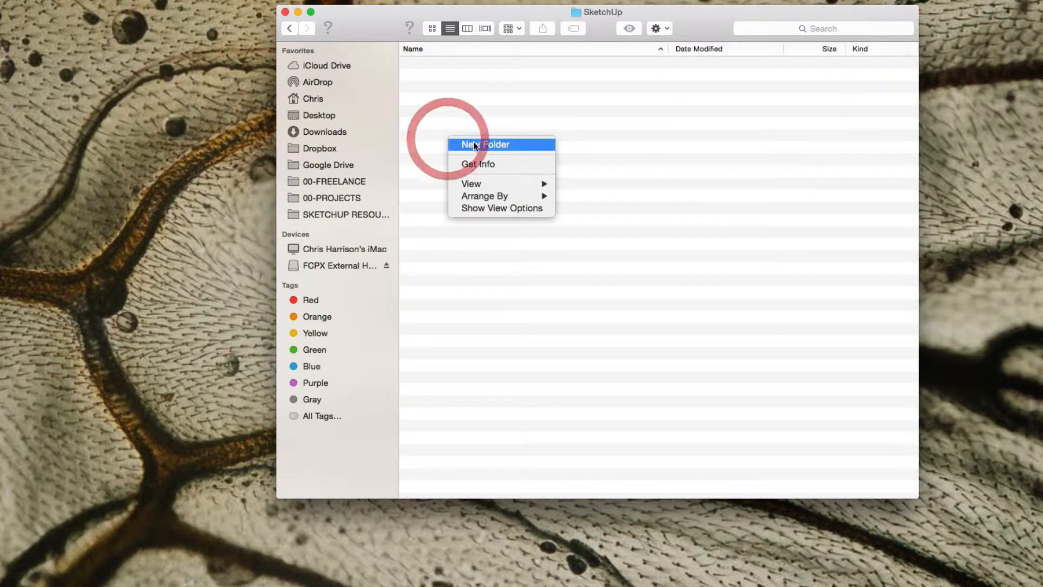
pyautogui.click(473, 144)
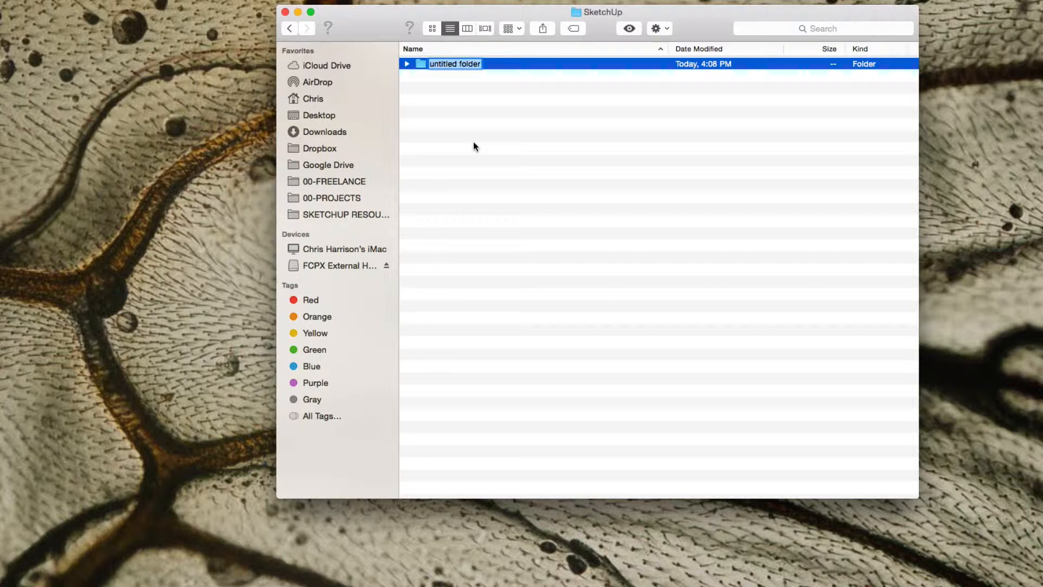
pyautogui.write('CO')
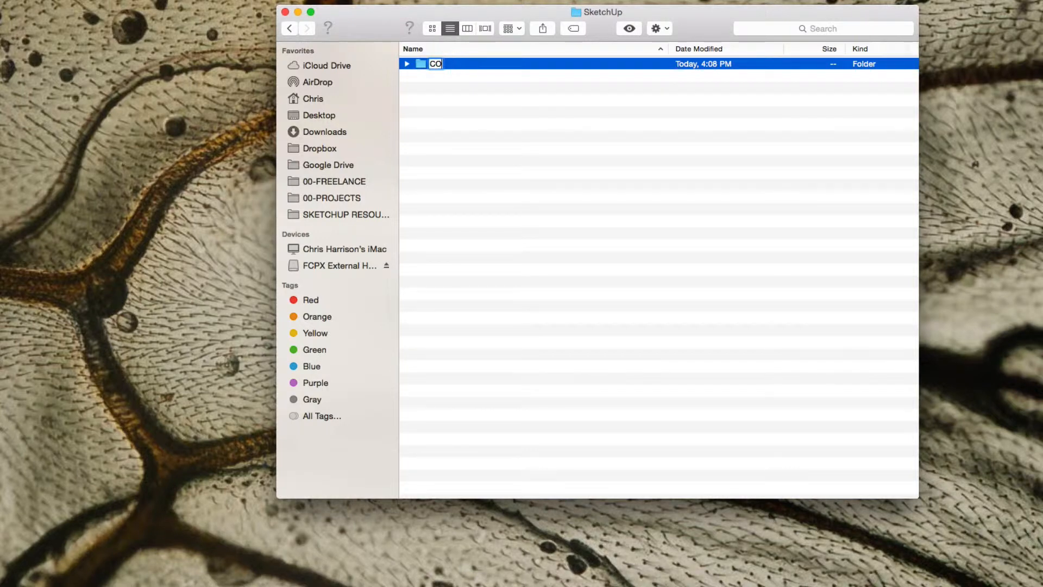
pyautogui.press('BackSpace')
pyautogui.press('BackSpace')
pyautogui.write('Components')
pyautogui.press('Return')
# Add a subfolder named "Textures" inside the SketchUp folder.
pyautogui.rightClick(480, 121)
pyautogui.click(497, 124)
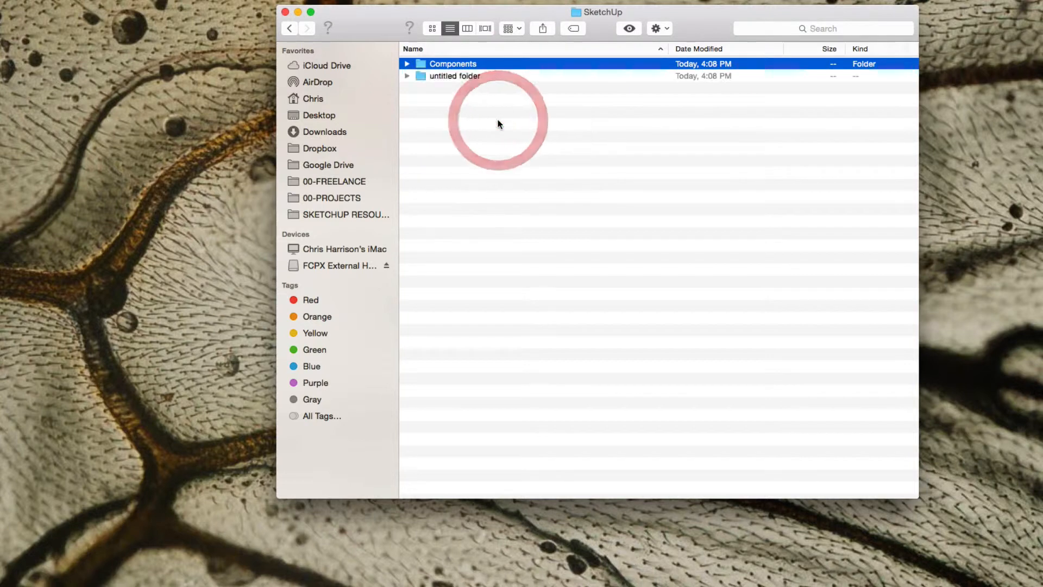
pyautogui.write('Textures')
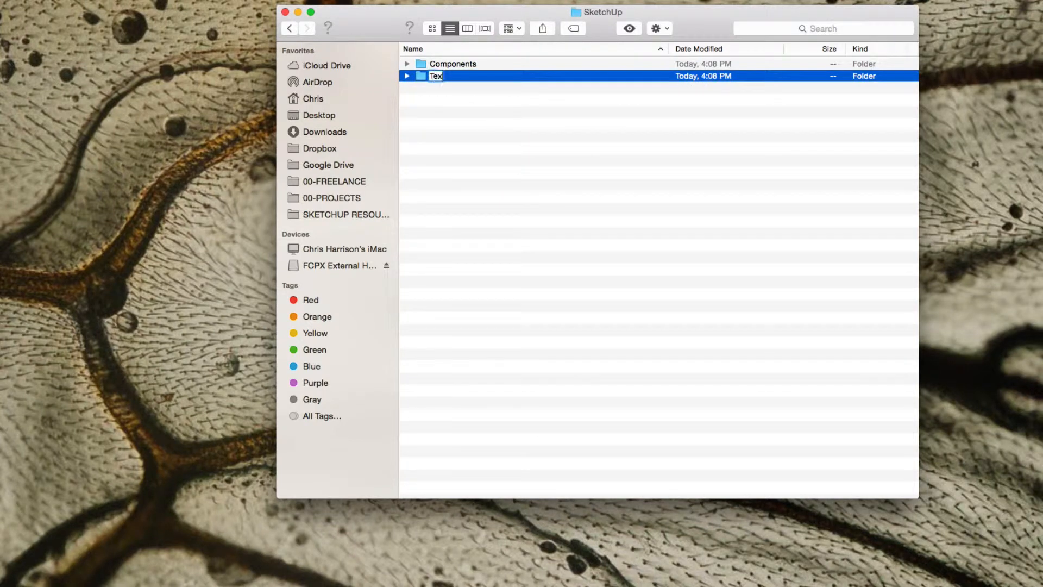
pyautogui.press('Return')
# Add a subfolder named "ARCHIVE" inside the SketchUp folder.
pyautogui.rightClick(466, 122)
pyautogui.click(492, 125)
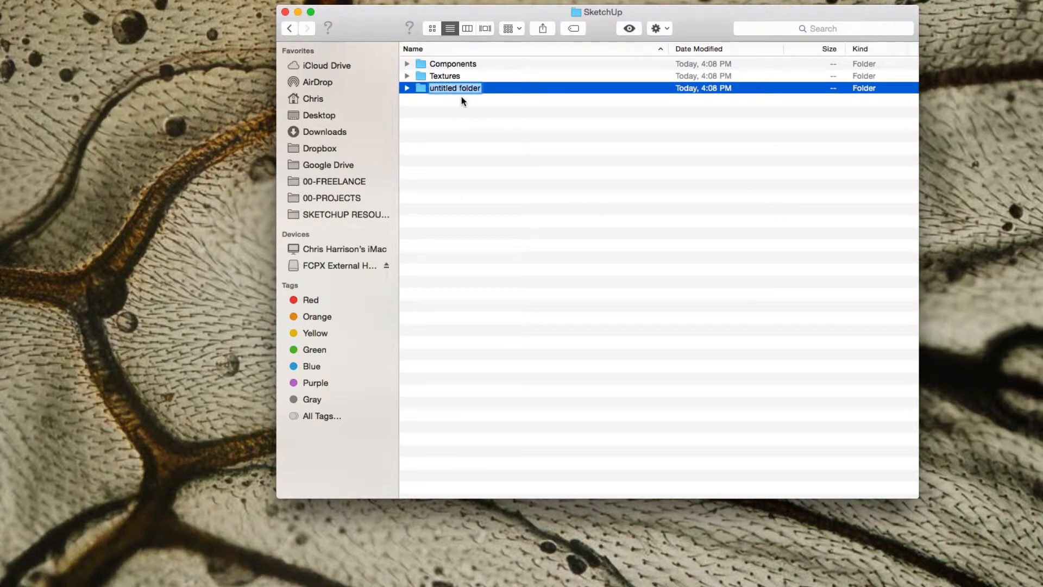
pyautogui.write('ARCHIVE')
pyautogui.press('Return')
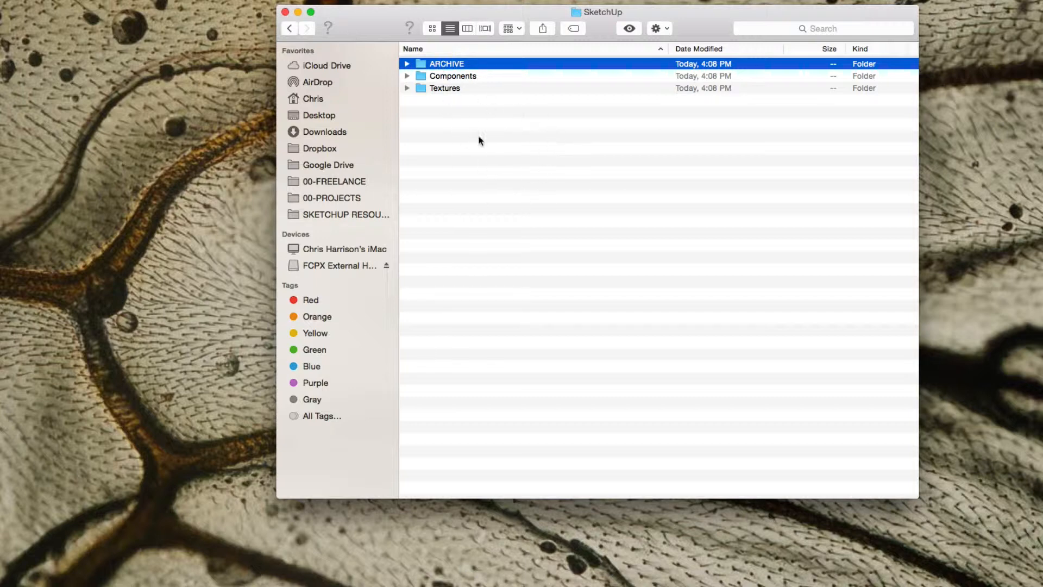
# Leave the SketchUp folder and create a subfolder named "ARCHIVE" inside the Photoshop folder.
pyautogui.click(289, 28)
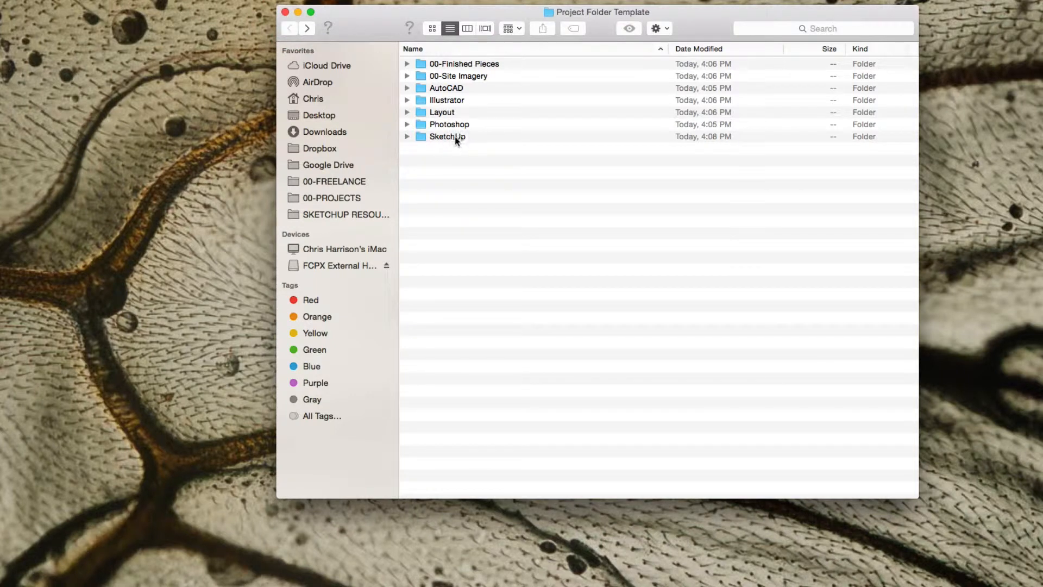
pyautogui.doubleClick(447, 124)
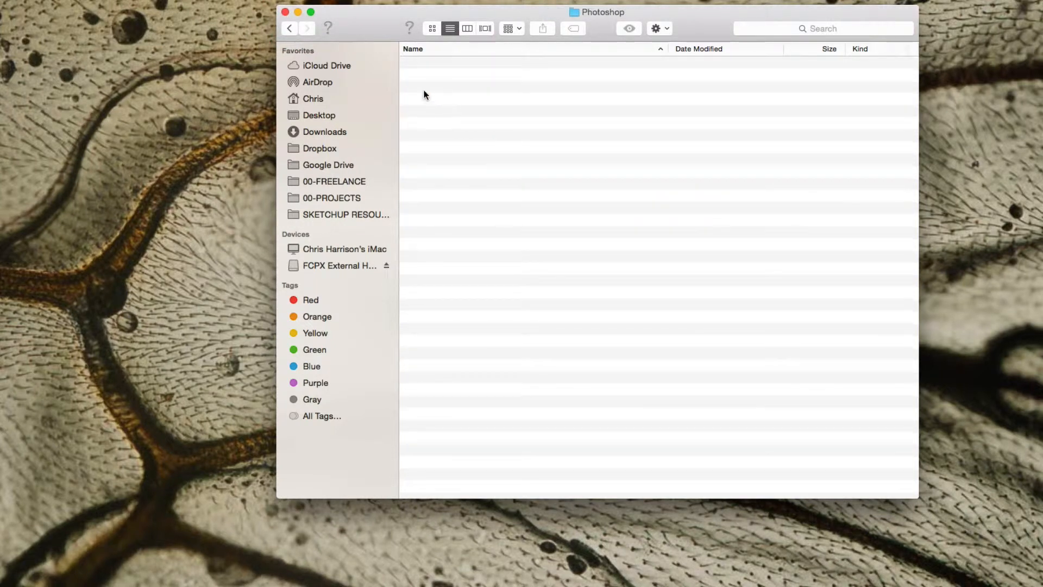
pyautogui.rightClick(474, 140)
pyautogui.click(490, 139)
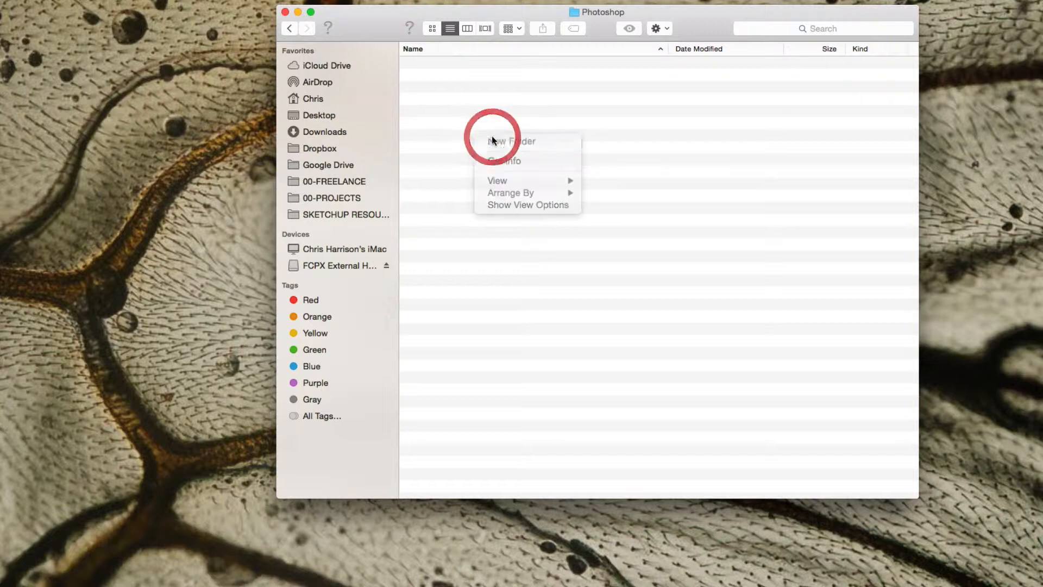
pyautogui.write('ARC')
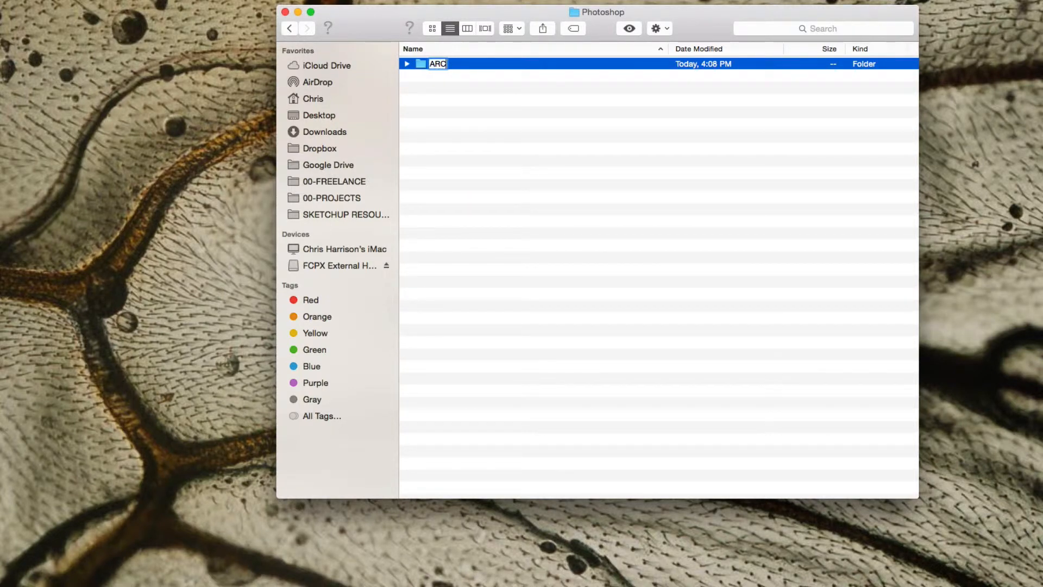
pyautogui.write('HIVE')
pyautogui.press('Return')
# Return to the project template folder and create a subfolder named "ARCHIVE" inside the Layout folder.
pyautogui.click(289, 28)
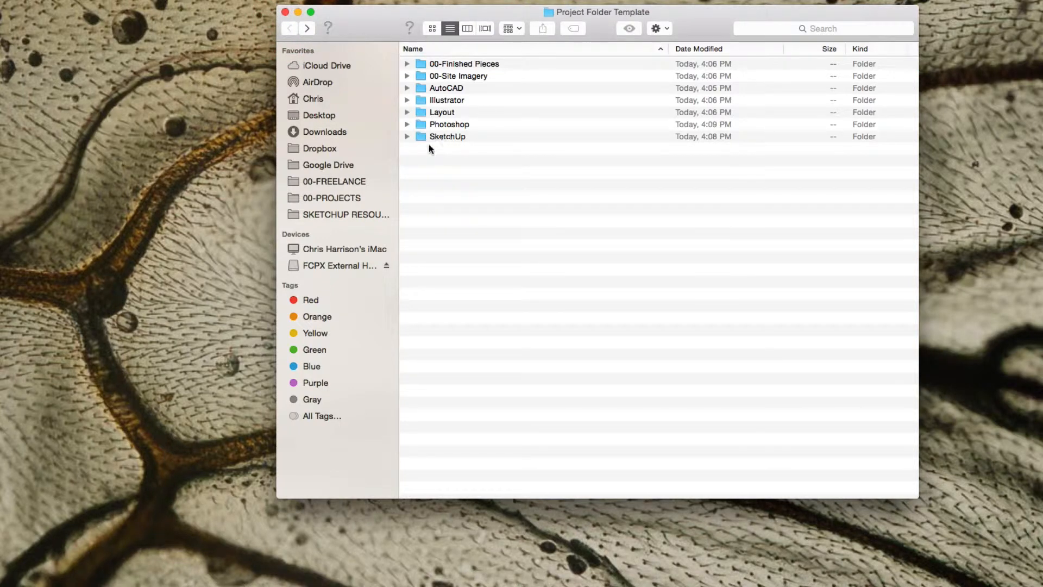
pyautogui.click(443, 113)
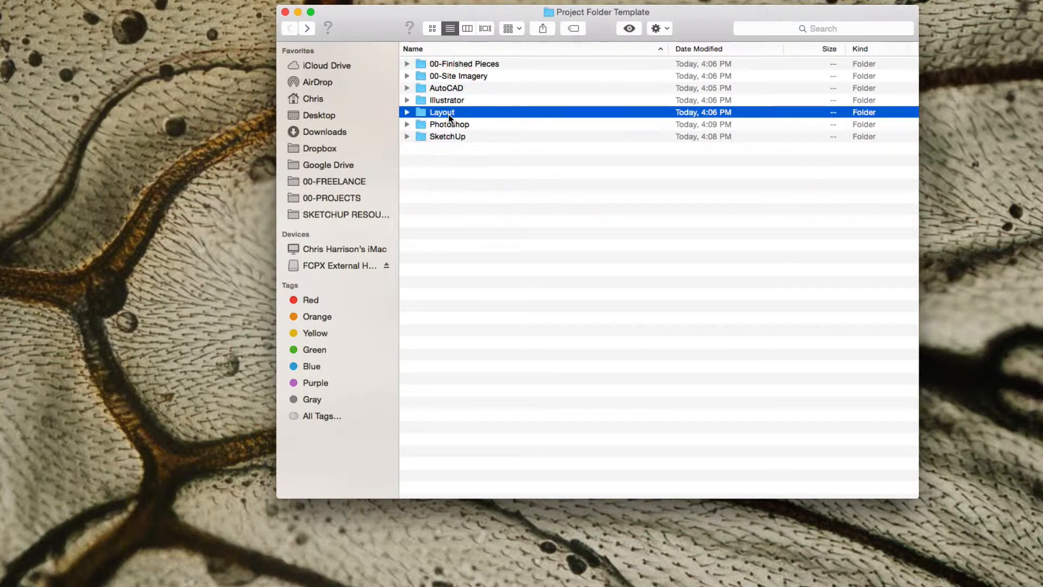
pyautogui.doubleClick(460, 114)
pyautogui.click(449, 101)
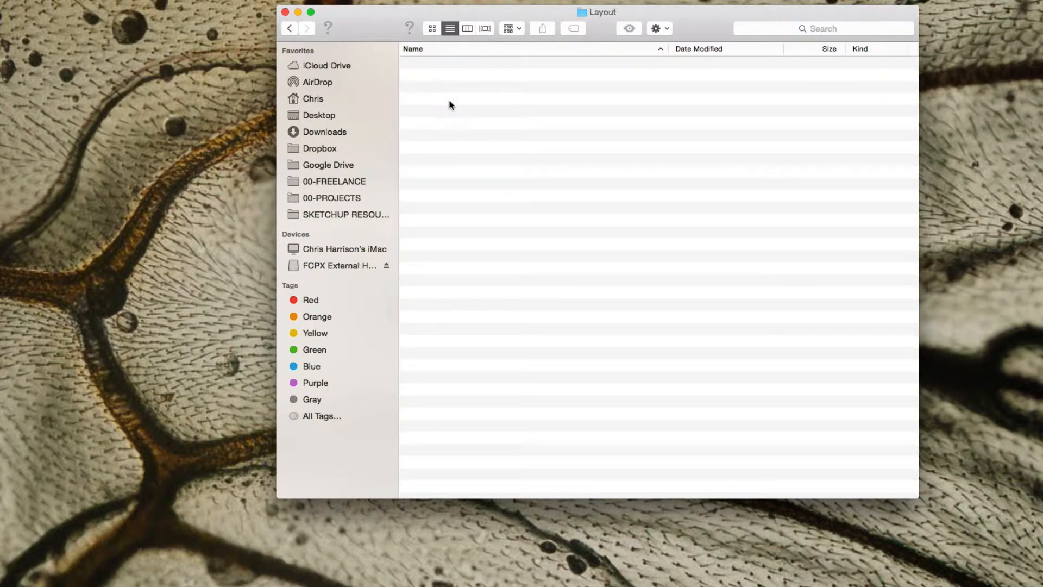
pyautogui.rightClick(449, 103)
pyautogui.click(455, 100)
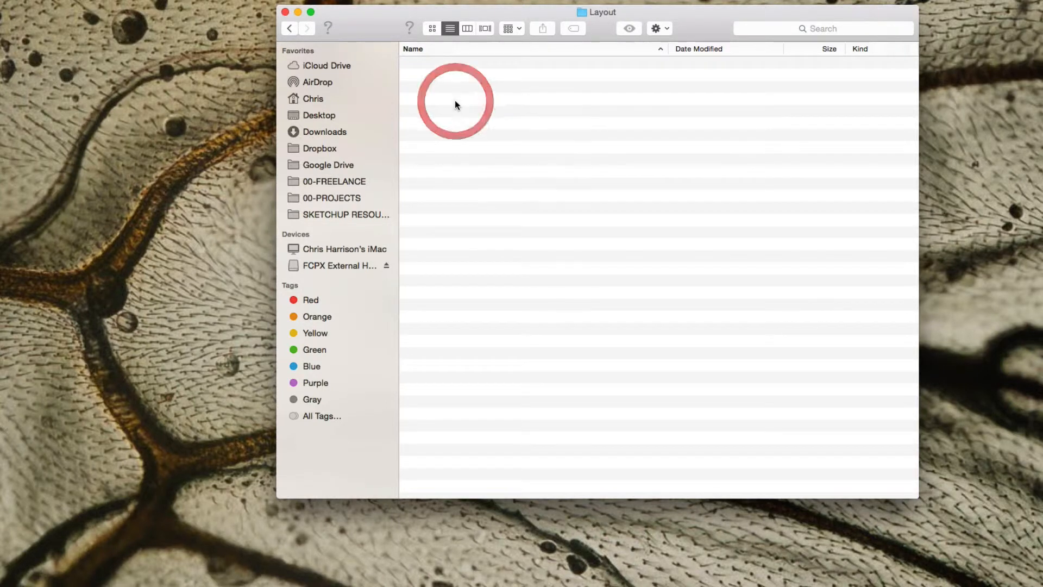
pyautogui.write('AR')
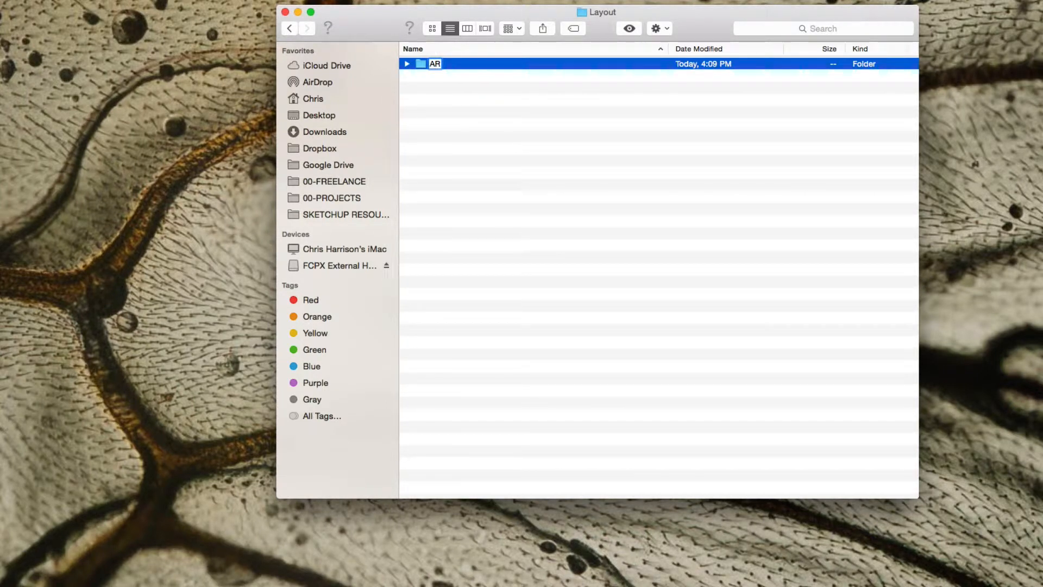
pyautogui.write('CHIVE')
pyautogui.press('Return')
# Return to the project template folder and create a subfolder named "ARCHIVE" inside the Illustrator folder.
pyautogui.click(291, 35)
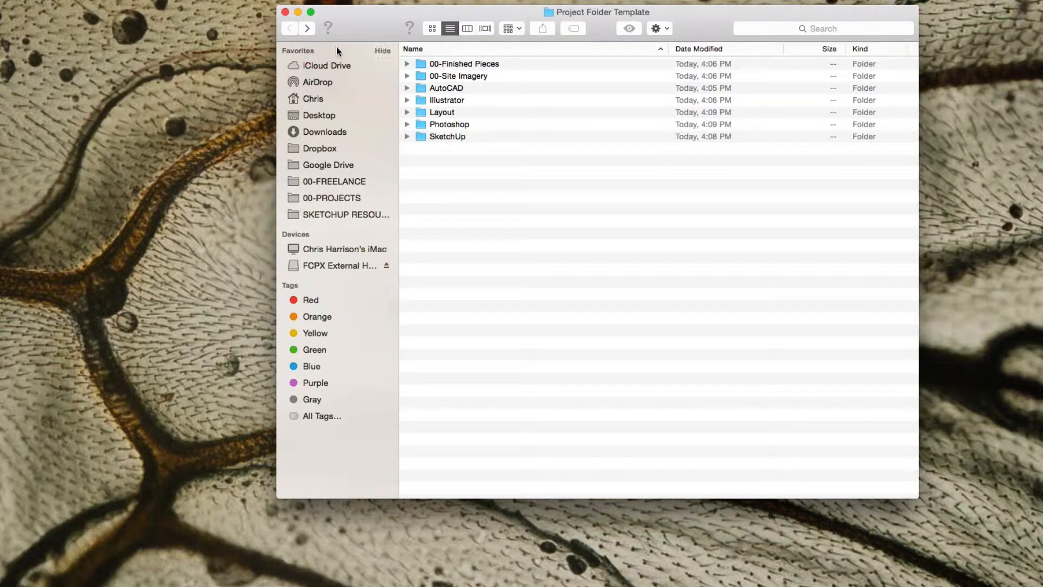
pyautogui.doubleClick(451, 100)
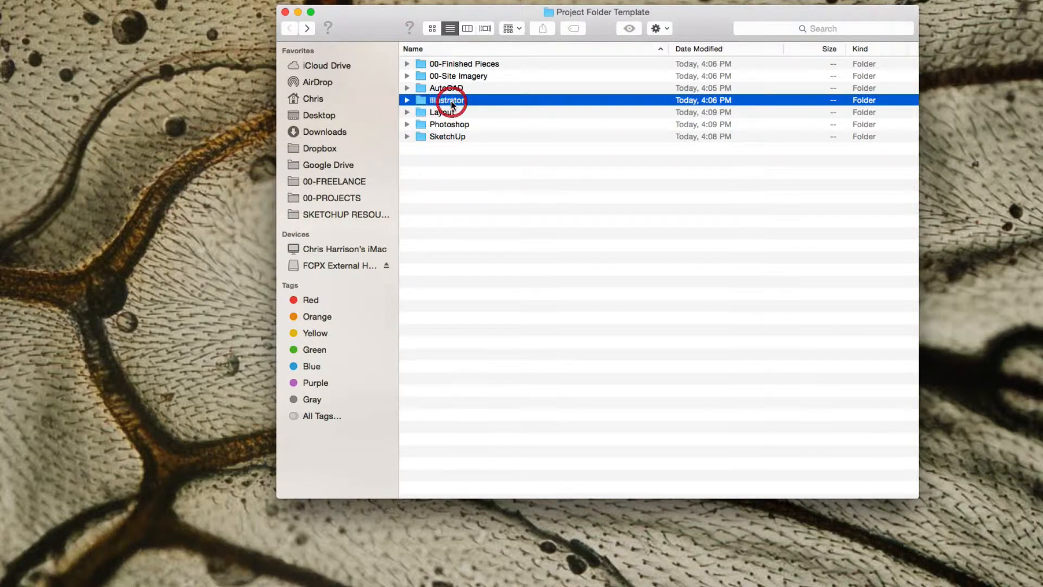
pyautogui.rightClick(450, 87)
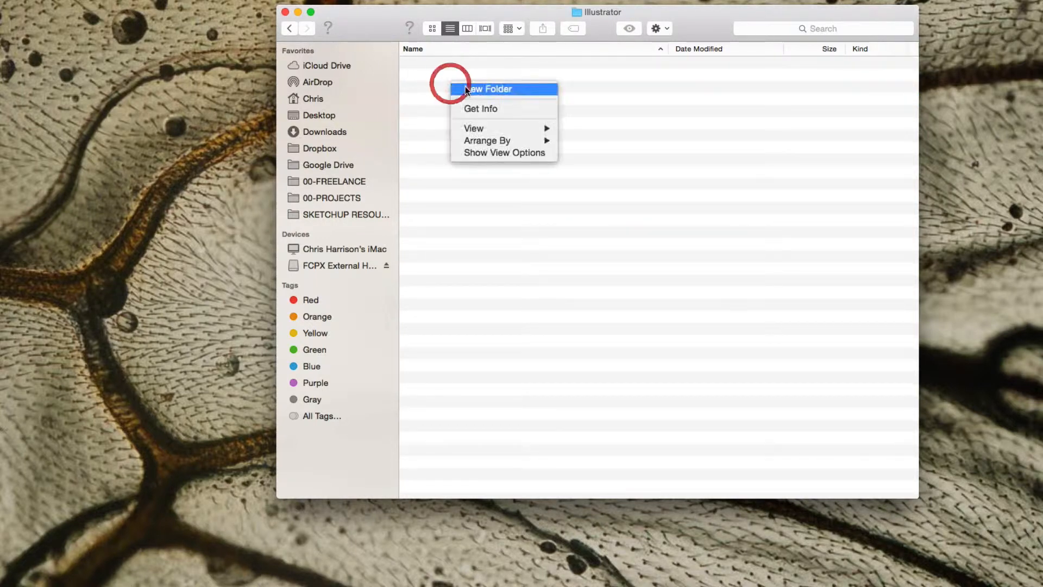
pyautogui.click(465, 87)
pyautogui.write('ARCHIVE')
pyautogui.press('Return')
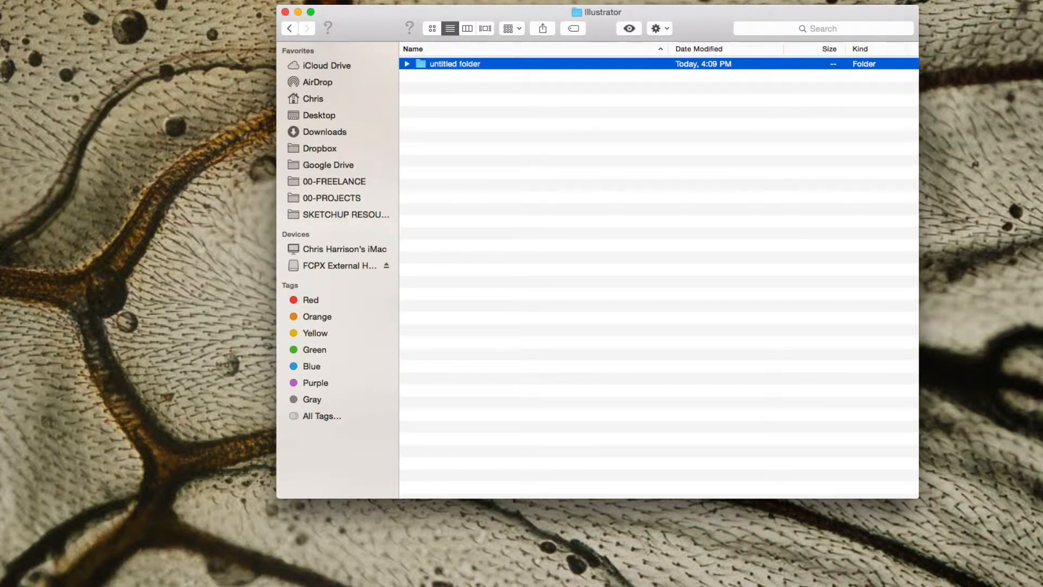
# Return to the project template folder and open its "00-Finished Pieces" folder.
pyautogui.click(290, 29)
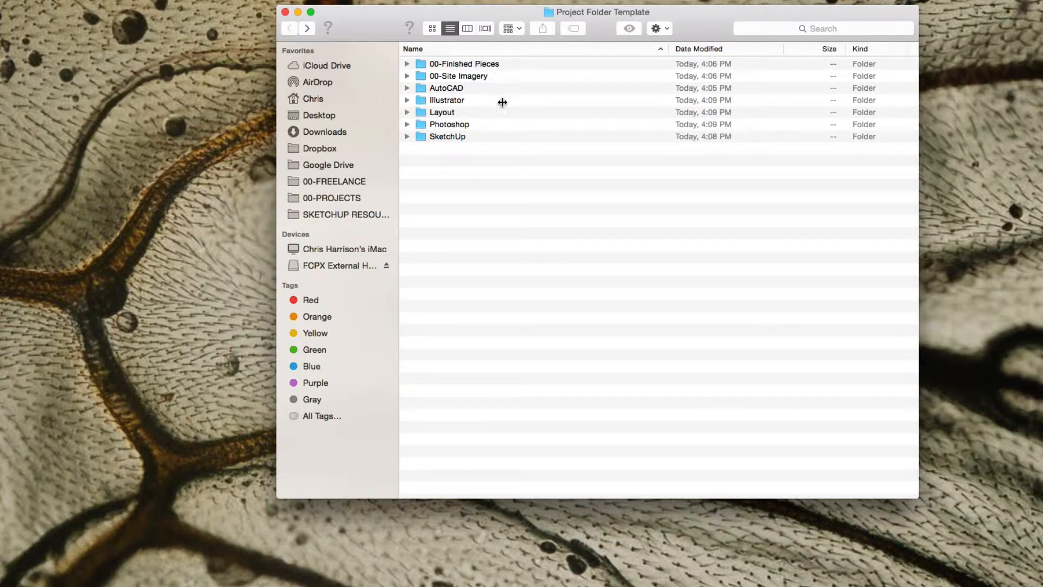
pyautogui.click(473, 76)
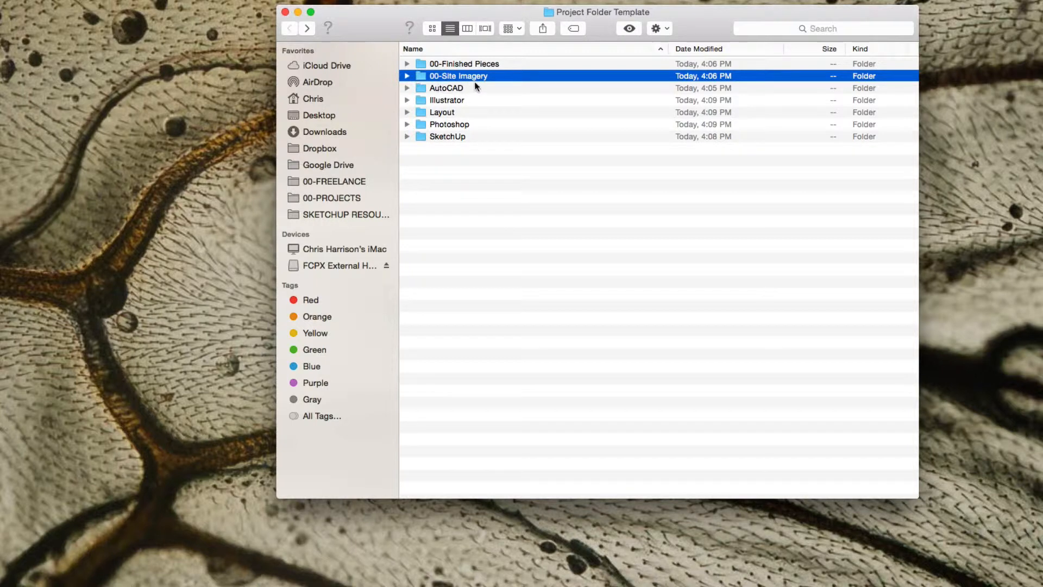
pyautogui.click(469, 63)
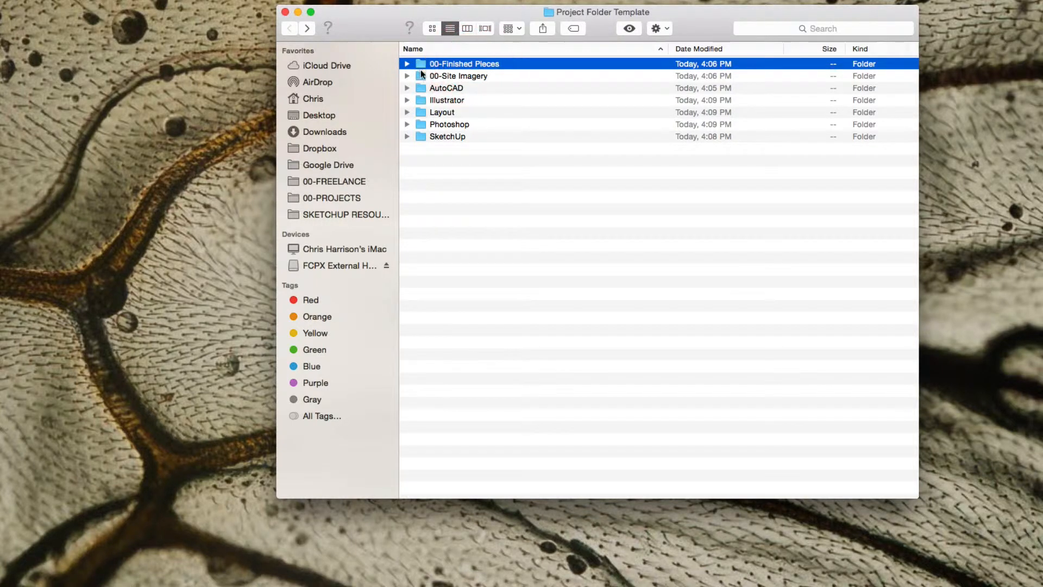
pyautogui.rightClick(445, 64)
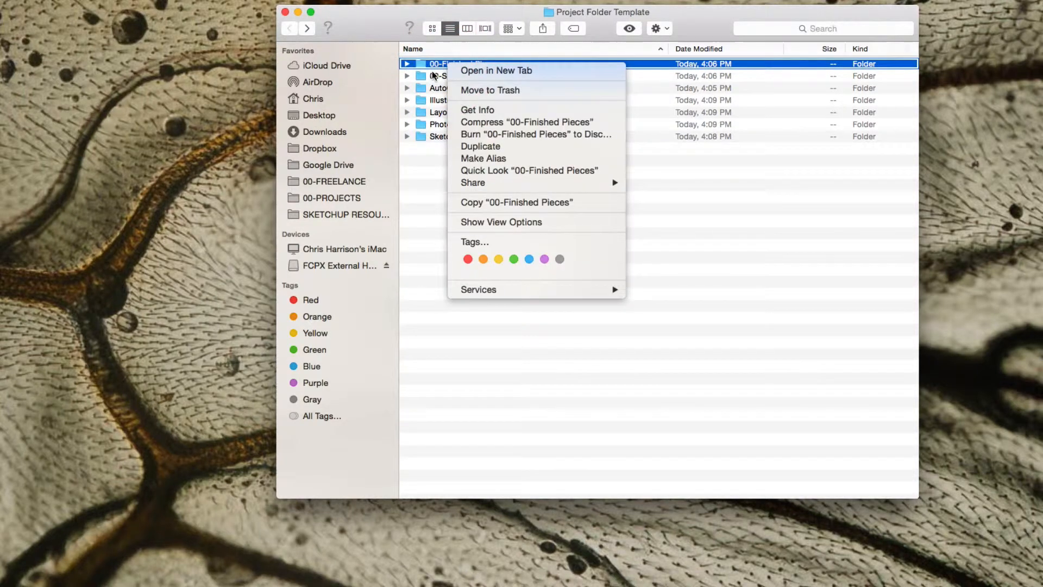
pyautogui.doubleClick(436, 66)
# Create a subfolder named "Plan View Diagrams" inside the 00-Finished Pieces folder.
pyautogui.rightClick(444, 97)
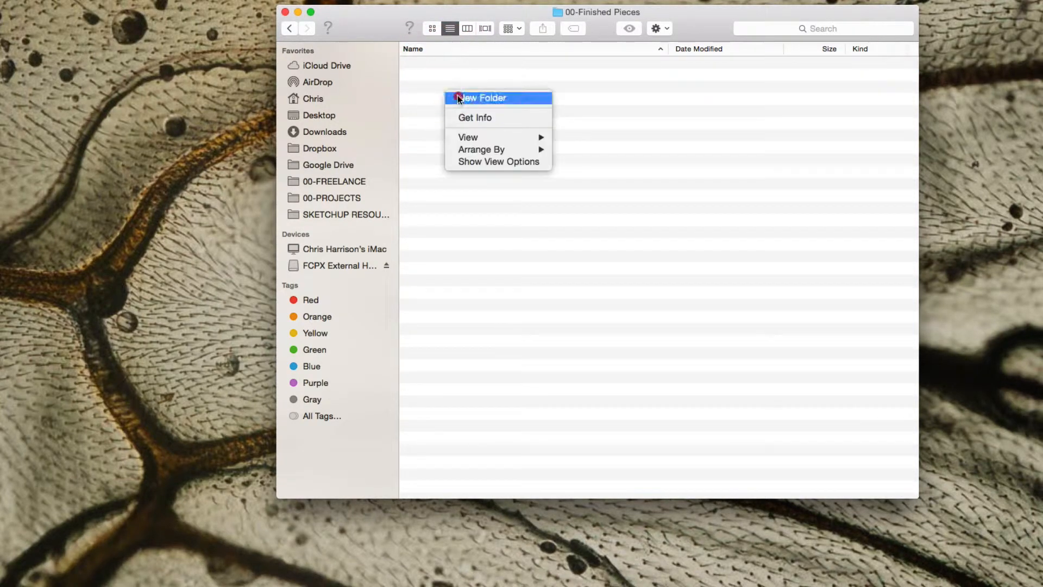
pyautogui.click(458, 95)
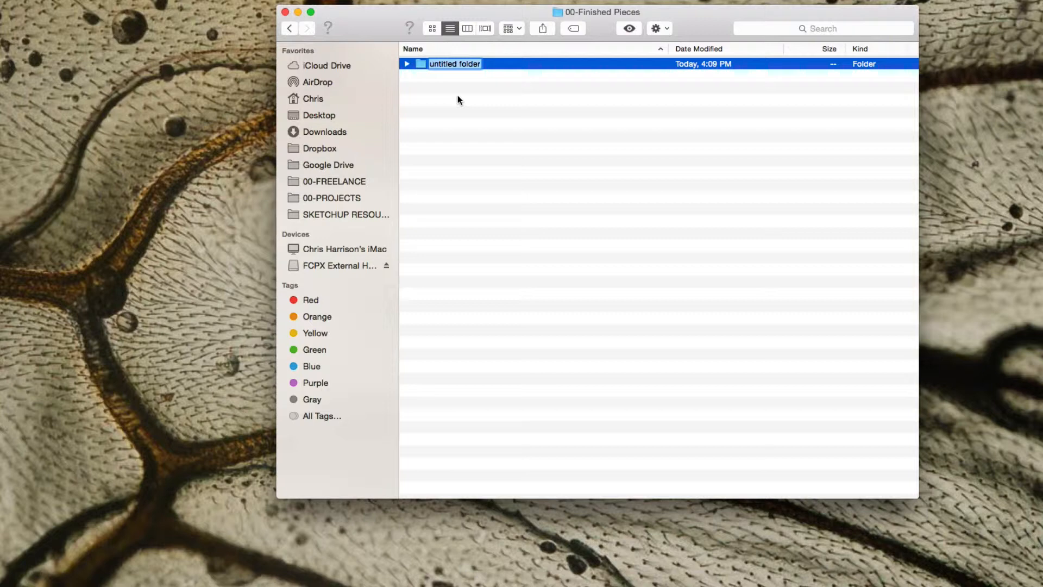
pyautogui.write('PLAN')
pyautogui.press('BackSpace')
pyautogui.press('BackSpace')
pyautogui.press('BackSpace')
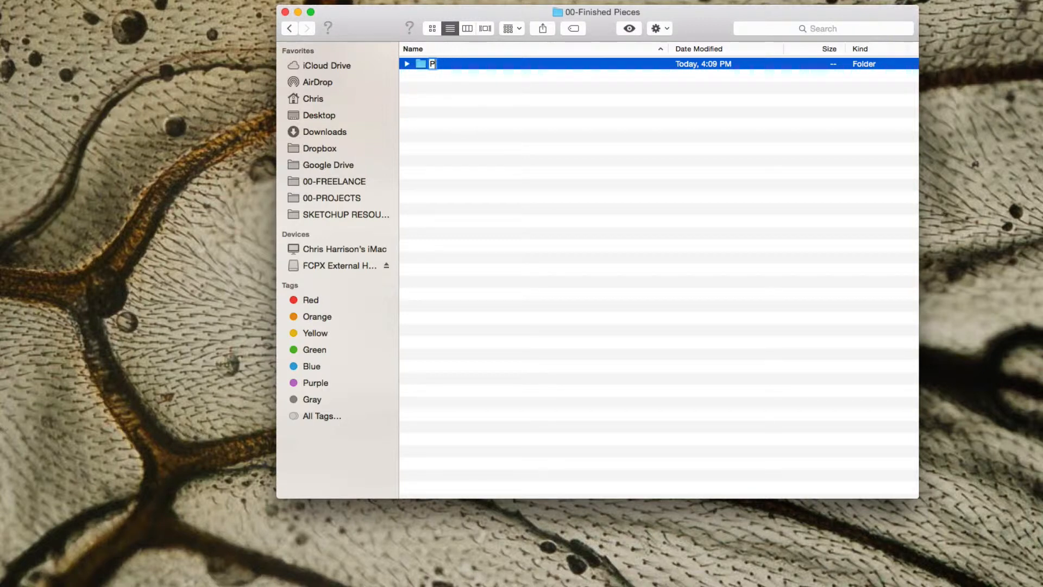
pyautogui.write('lan View Diag')
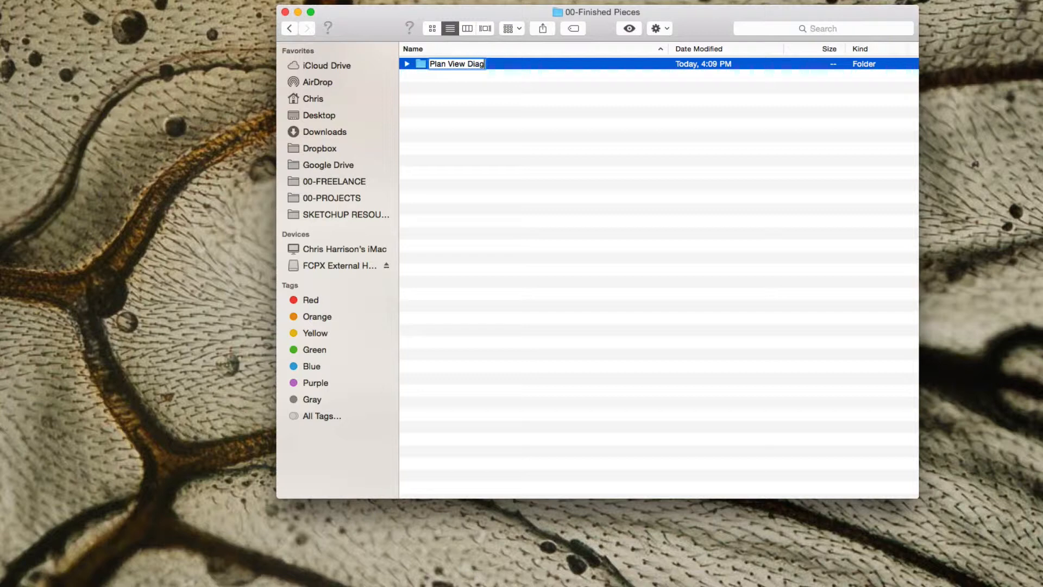
pyautogui.write('rams')
pyautogui.press('Return')
# Add a subfolder named "Perspectives" inside the 00-Finished Pieces folder.
pyautogui.rightClick(458, 129)
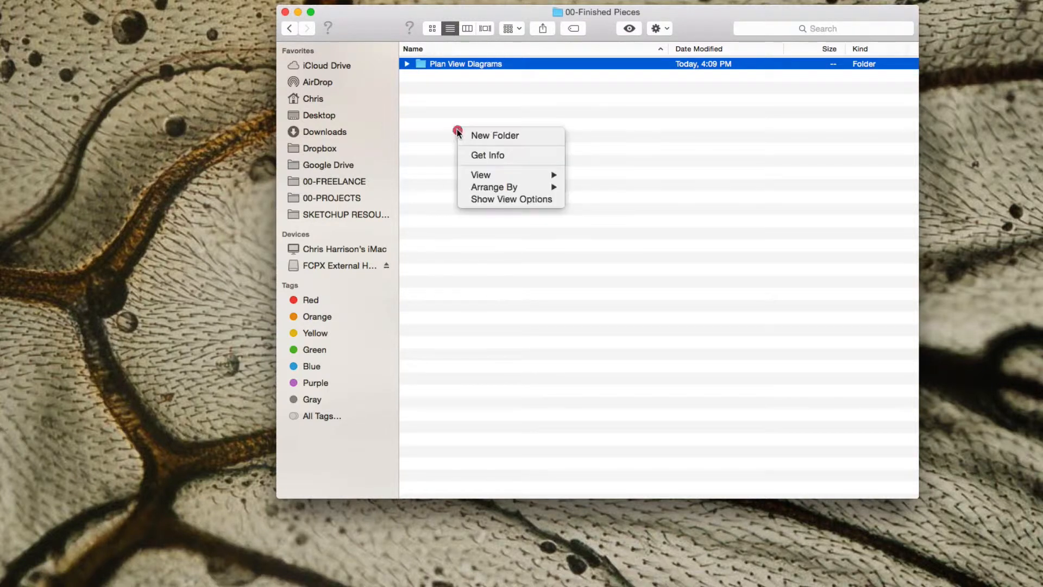
pyautogui.click(487, 134)
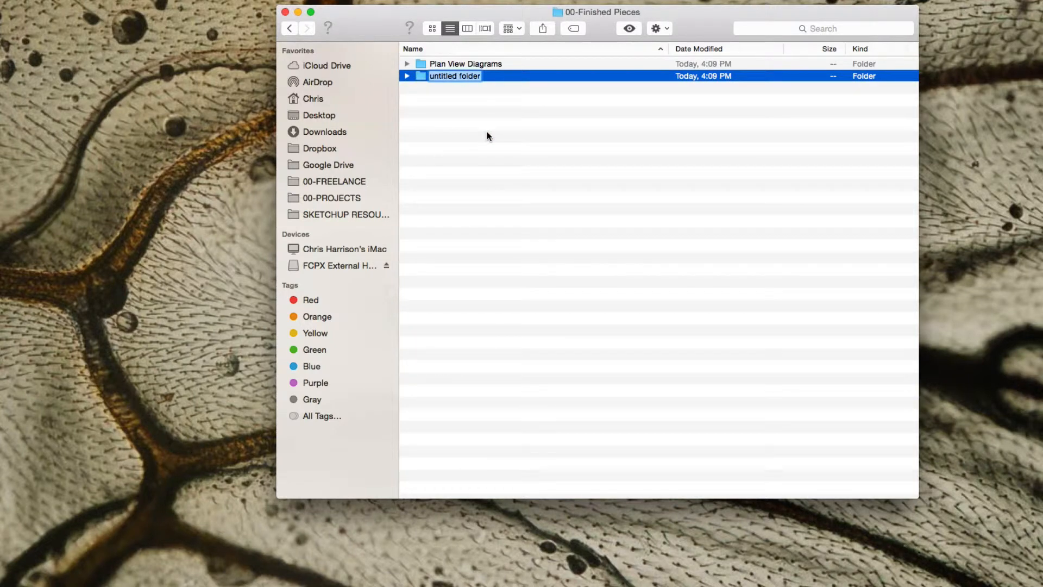
pyautogui.write('Perspectives')
pyautogui.press('Return')
# Add a subfolder named "Sections & Elevations" inside the 00-Finished Pieces folder.
pyautogui.rightClick(465, 113)
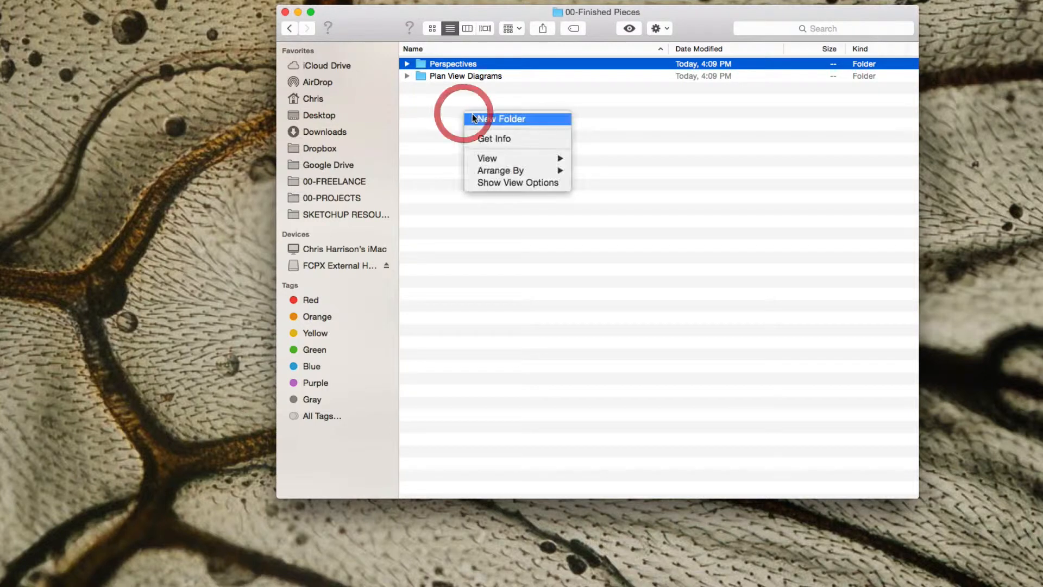
pyautogui.click(474, 115)
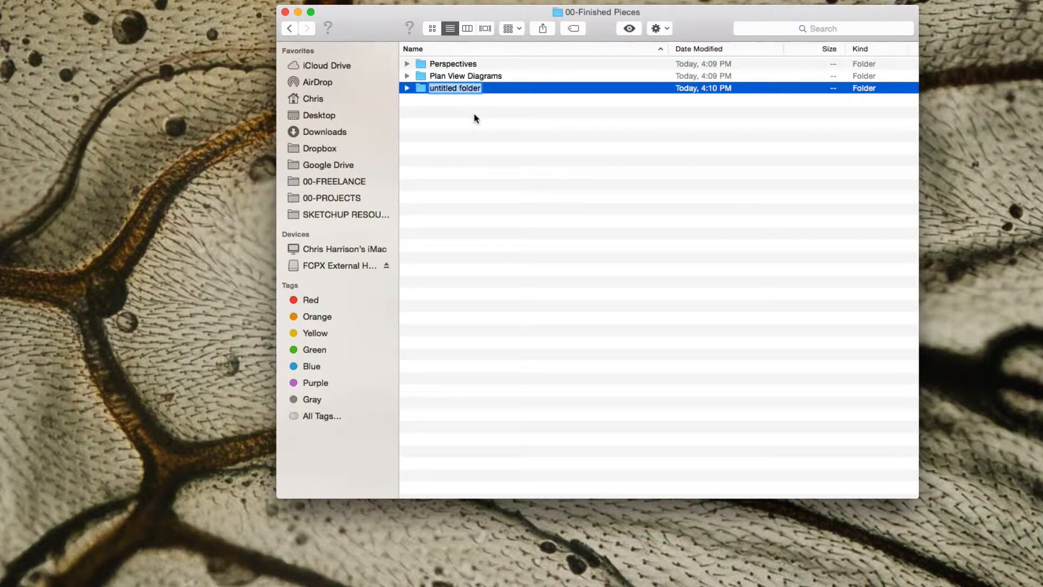
pyautogui.write('Sections & Elevations')
pyautogui.press('Return')
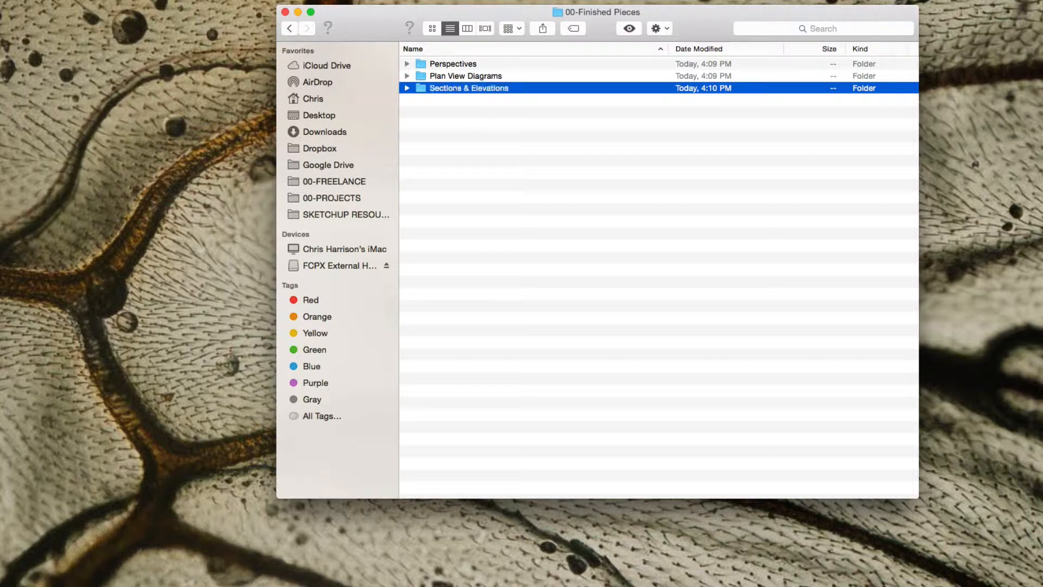
# Add a subfolder named "Infographics" inside the 00-Finished Pieces folder.
pyautogui.rightClick(476, 111)
pyautogui.click(493, 112)
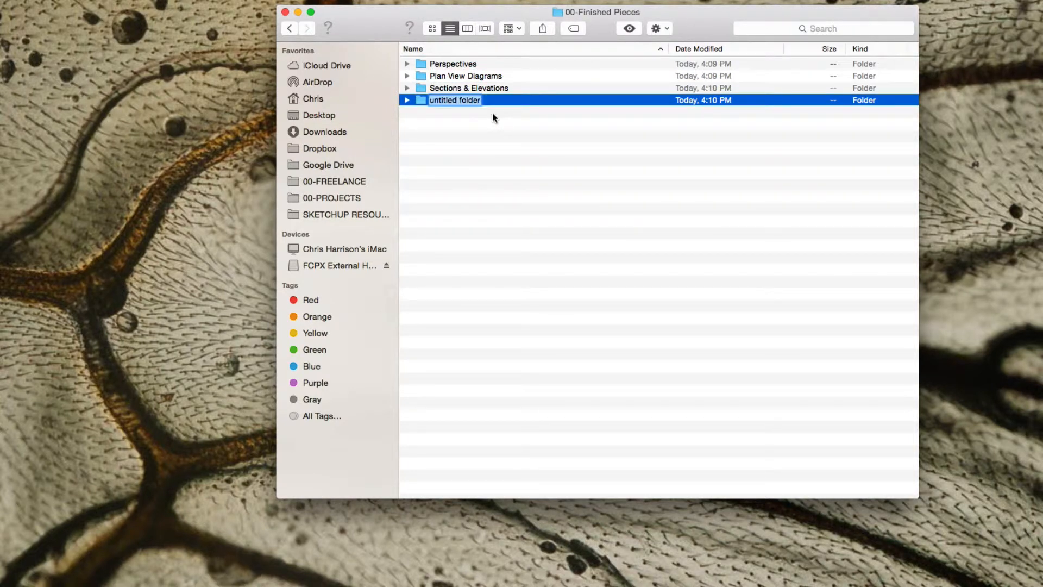
pyautogui.write('Infographics')
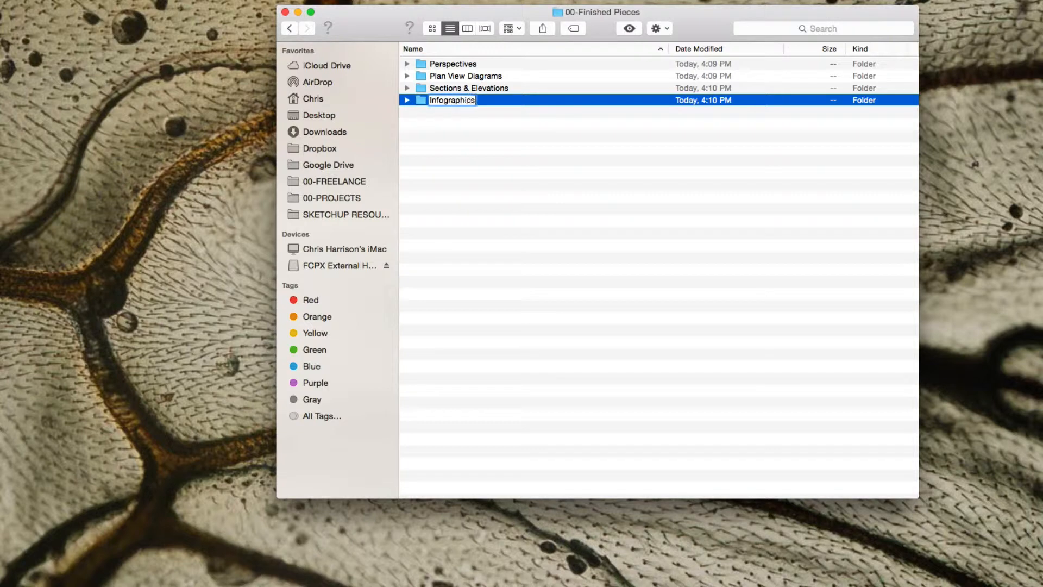
pyautogui.press('Return')
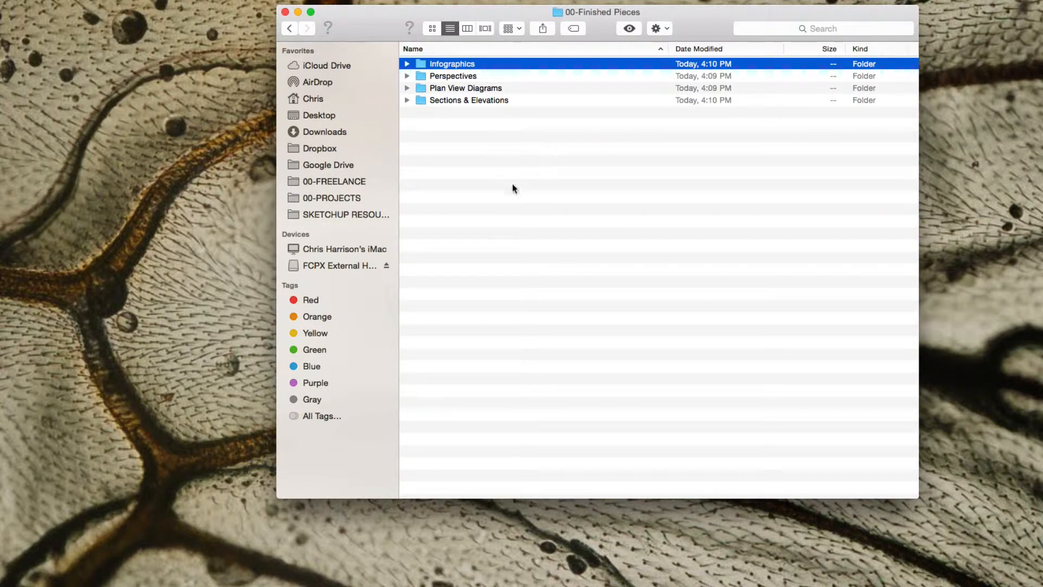
# Add a subfolder named "00-Presentation Boards" inside the 00-Finished Pieces folder.
pyautogui.click(512, 182)
pyautogui.rightClick(484, 147)
pyautogui.click(495, 152)
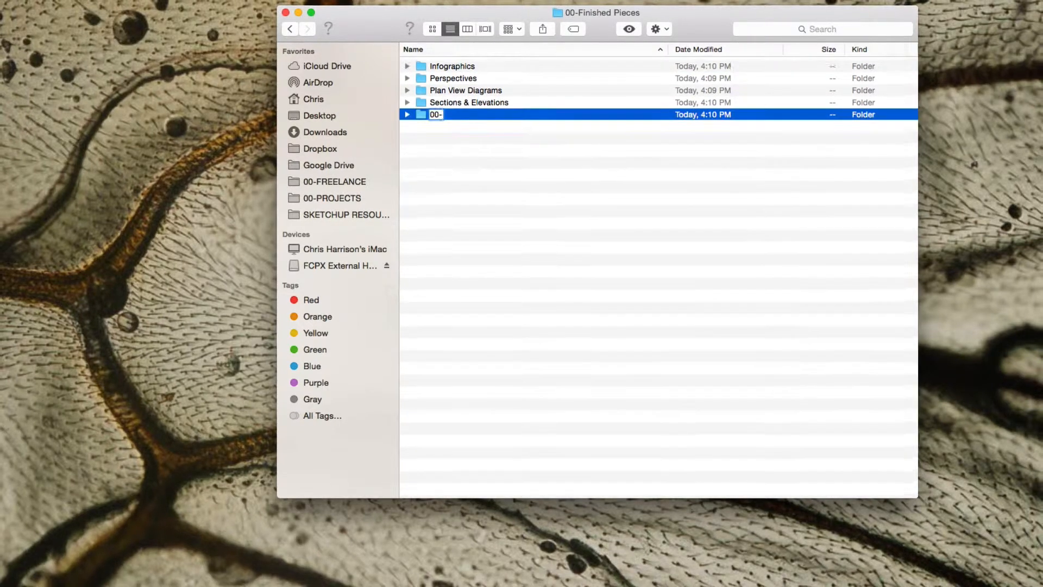
pyautogui.write('00-')
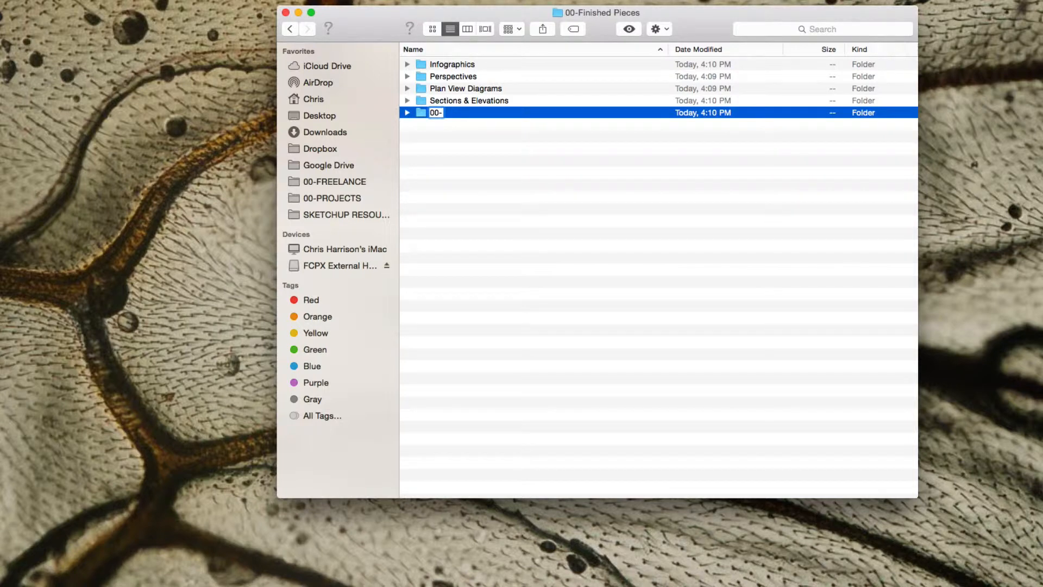
pyautogui.write('Presentation')
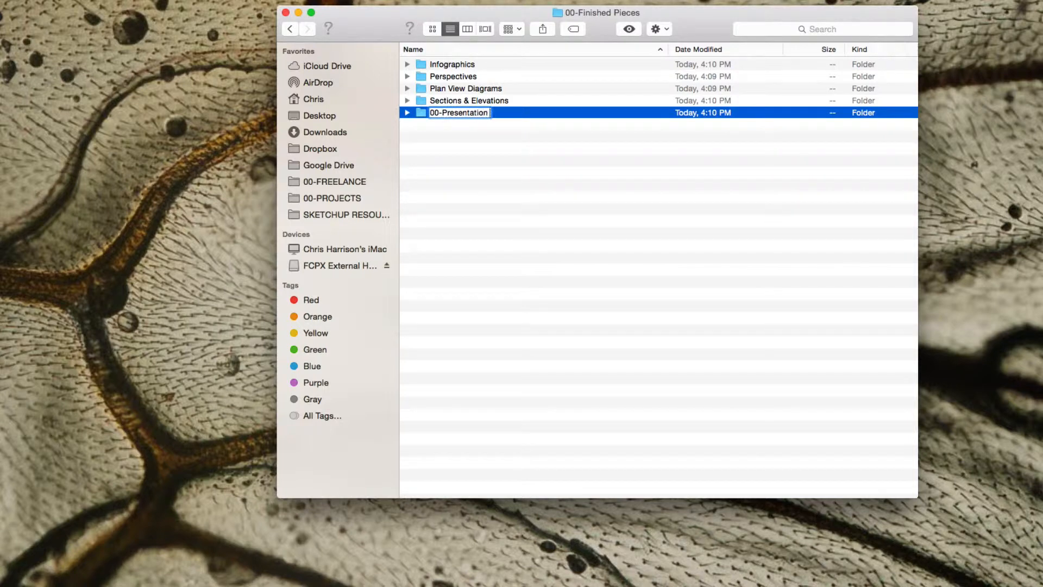
pyautogui.write(' Boards')
pyautogui.press('Return')
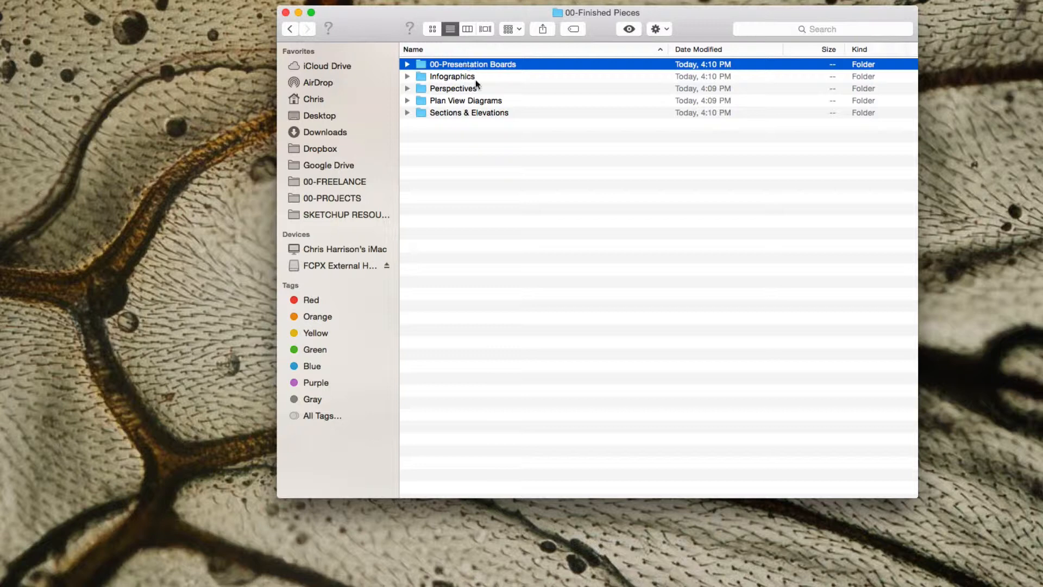
# Deselect the presentation boards folder and go back to the main project template folder.
pyautogui.click(478, 138)
pyautogui.click(484, 212)
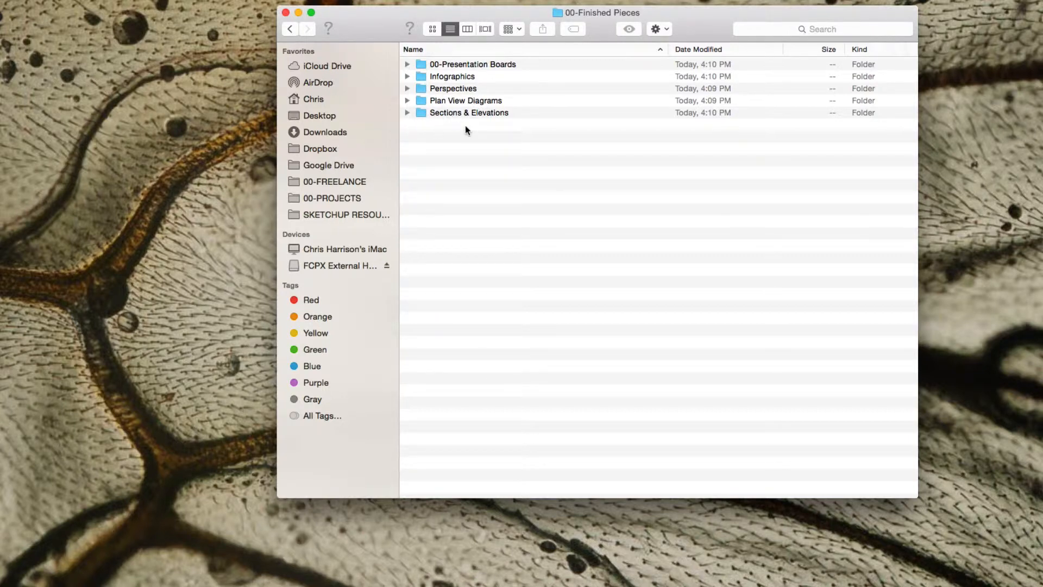
pyautogui.click(289, 29)
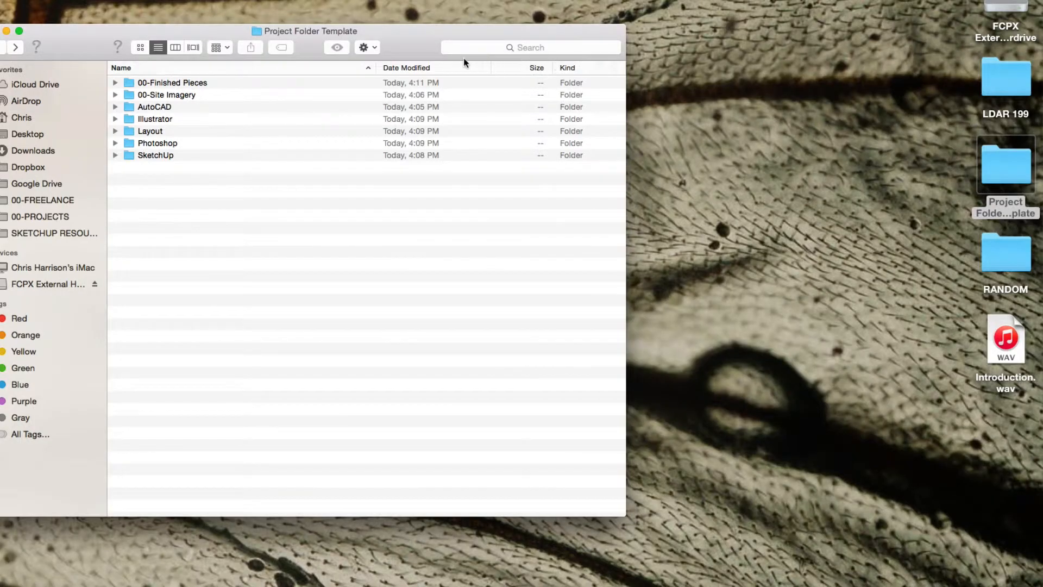
# Close the template folder's window and duplicate the Project Folder Template folder on the desktop.
pyautogui.click(2, 34)
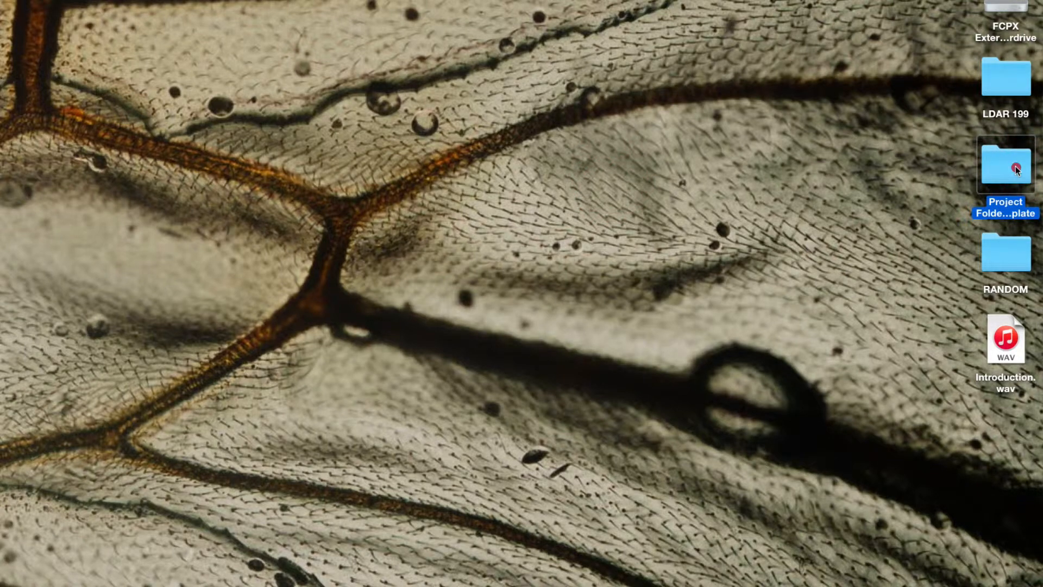
pyautogui.press('super+d')
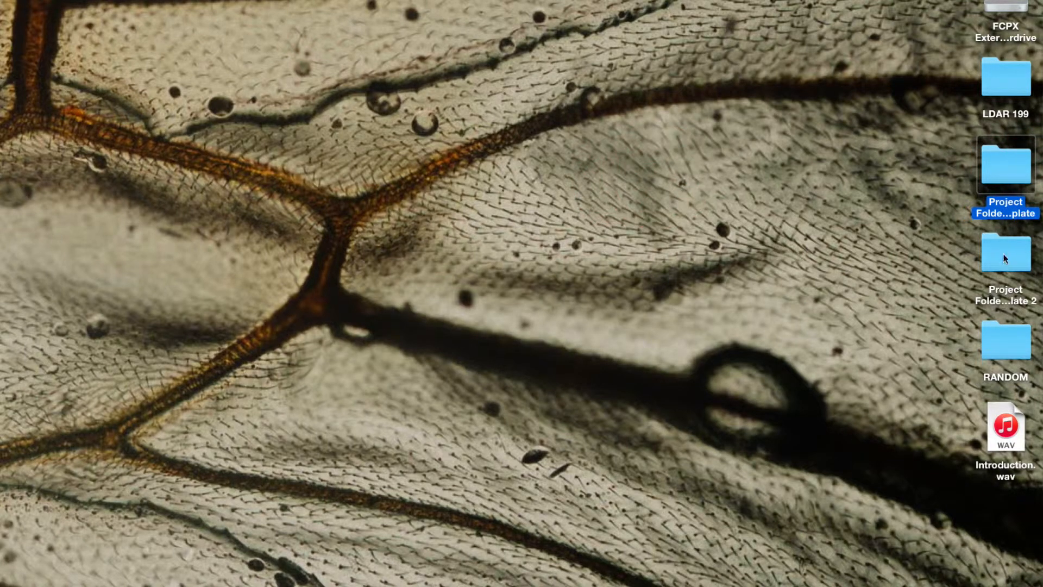
# Replace the duplicated template folder's name with one starting with "01-".
pyautogui.click(1002, 288)
pyautogui.click(1003, 288)
pyautogui.click(1003, 290)
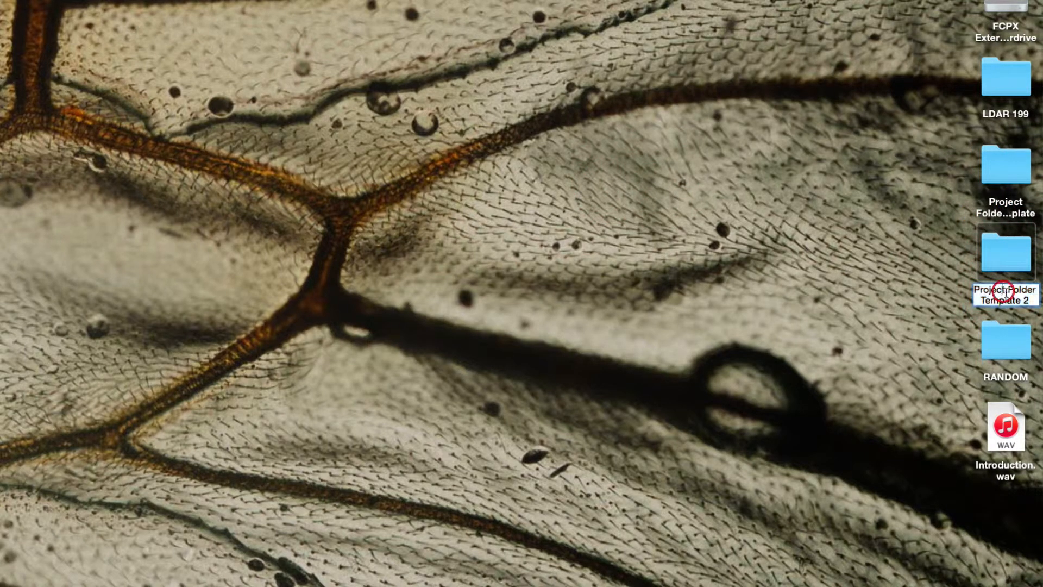
pyautogui.moveTo(1031, 301); pyautogui.dragTo(932, 292)
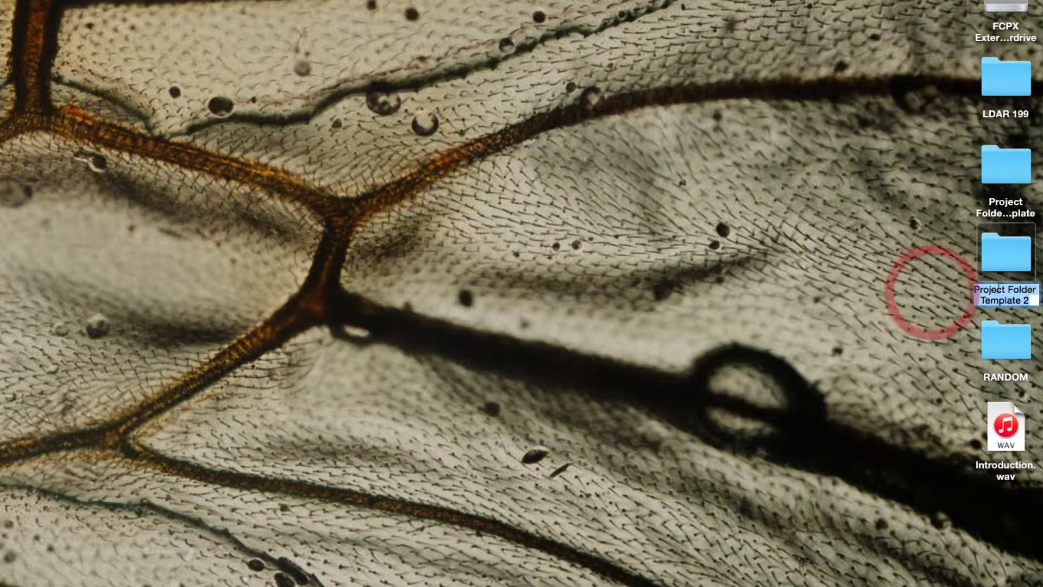
pyautogui.click(1030, 298)
pyautogui.moveTo(1030, 299); pyautogui.dragTo(939, 294)
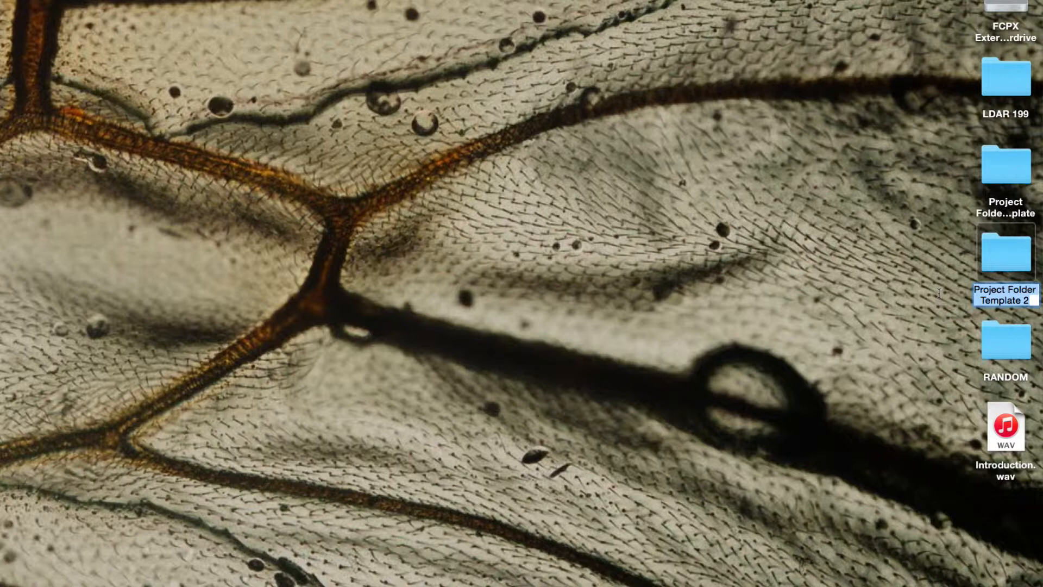
pyautogui.write('1')
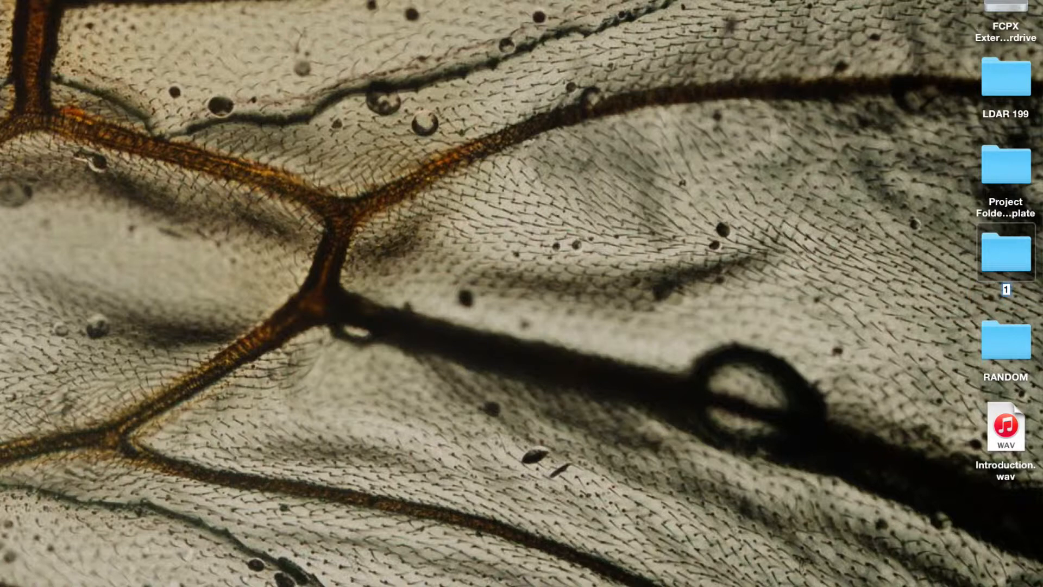
pyautogui.press('BackSpace')
pyautogui.write('01-')
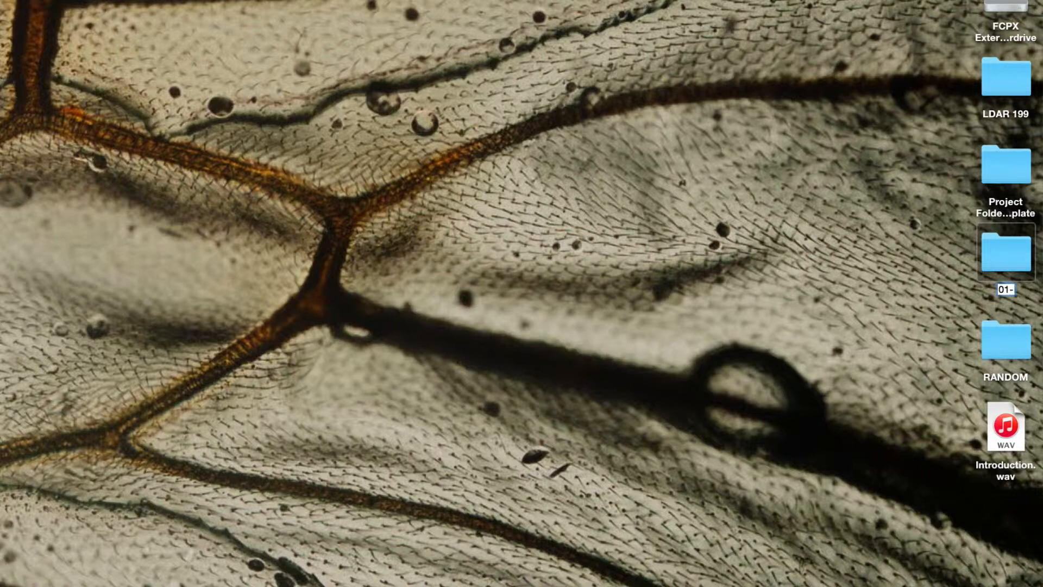